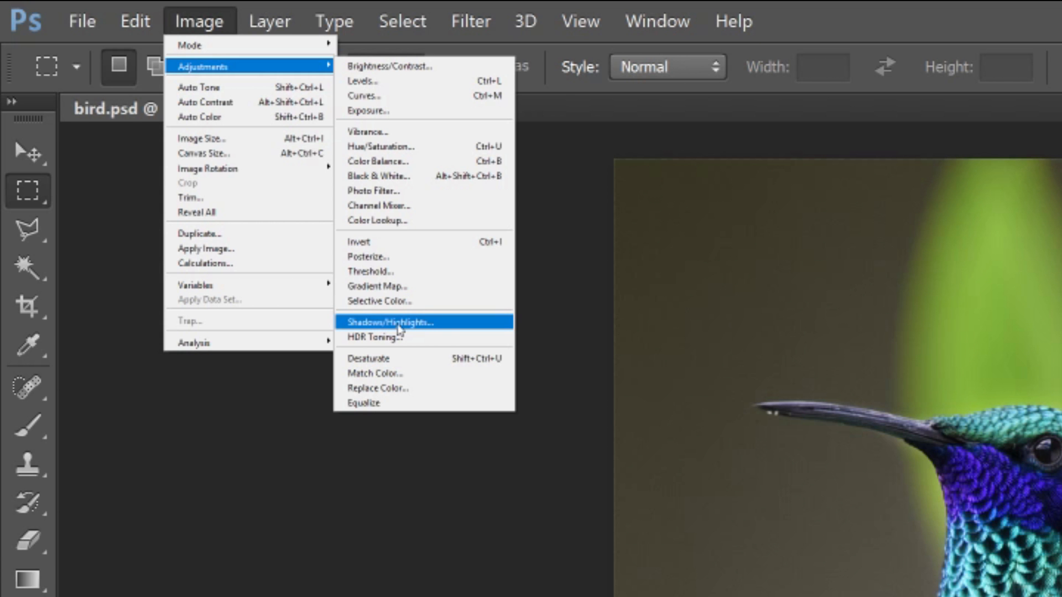
Step: Apply a Shadows/Highlights adjustment to the bird photo with a shadows amount of 10% and highlights at 0%
click(398, 327)
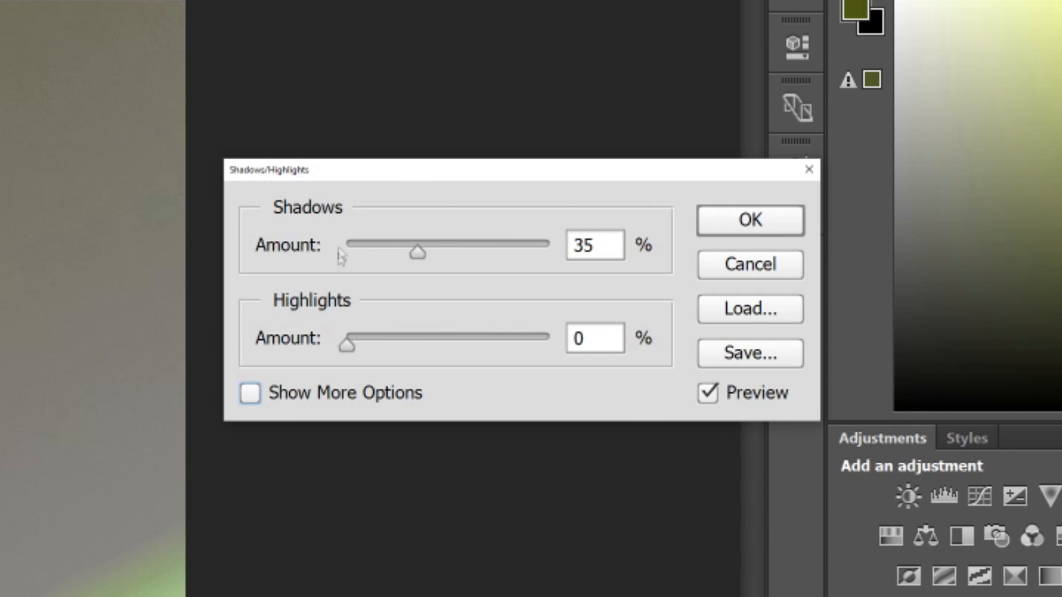
mouse_move(417, 253)
mouse_down()
mouse_move(467, 258)
mouse_move(432, 254)
mouse_up()
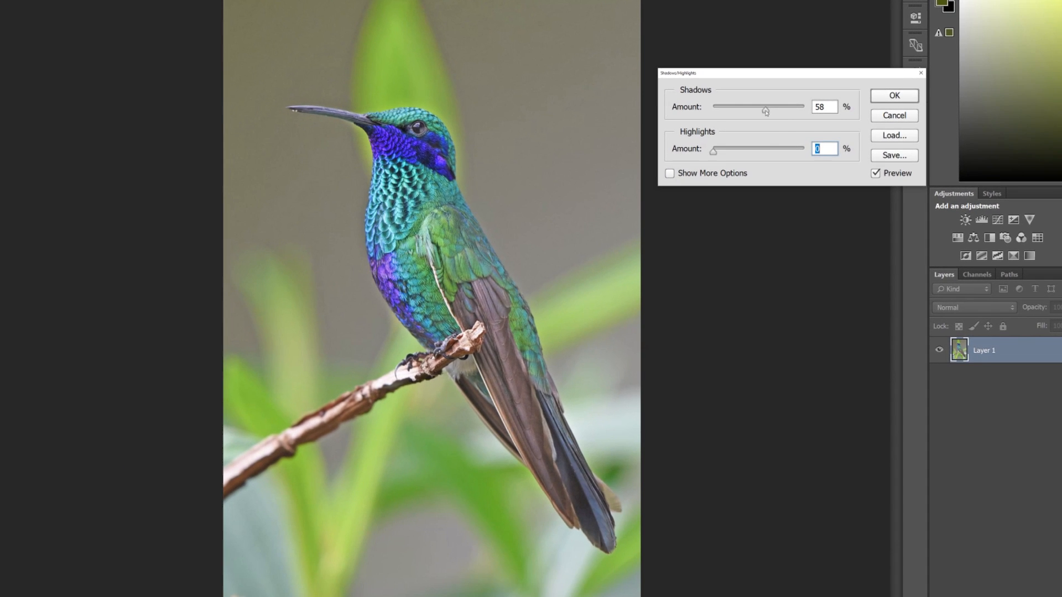
drag(750, 111, 723, 109)
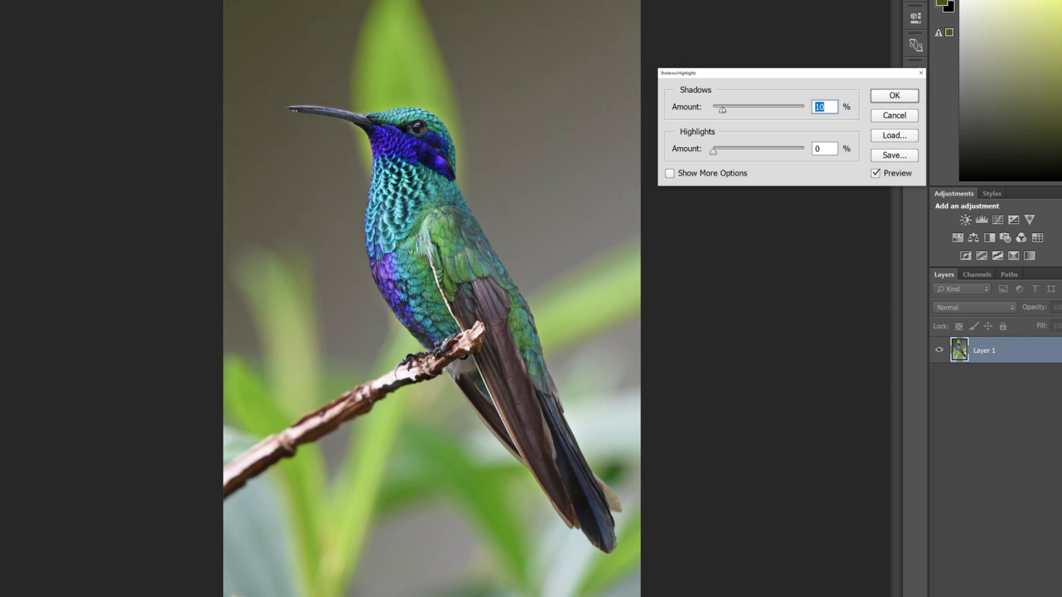
click(669, 174)
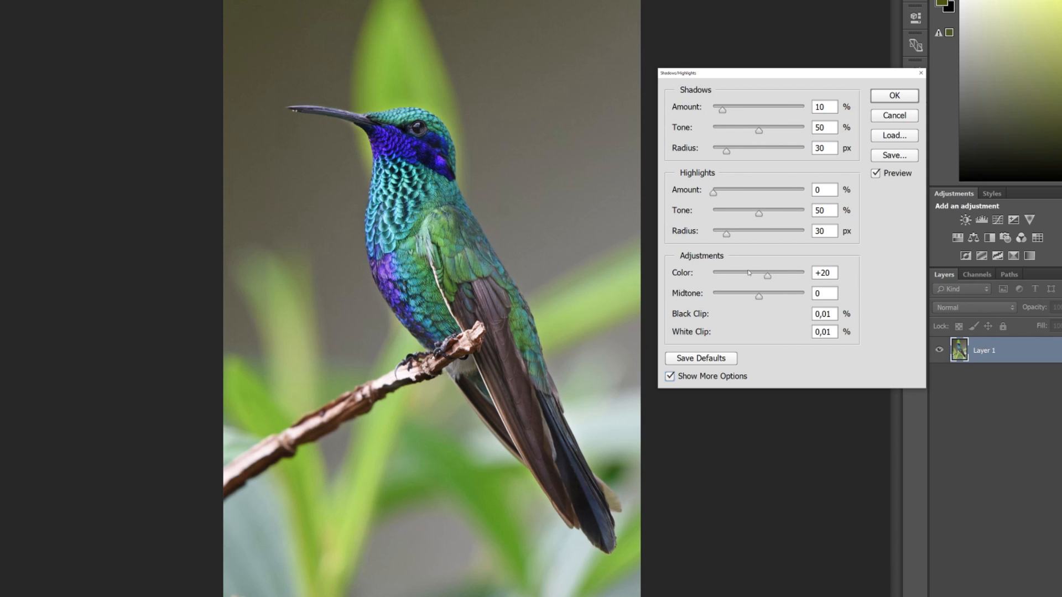
click(670, 376)
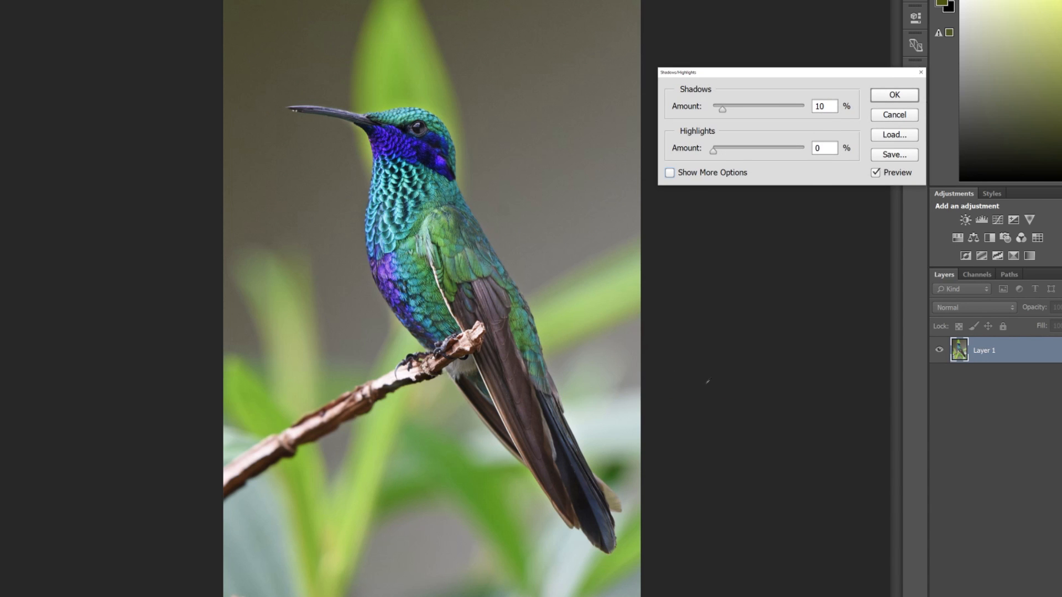
click(891, 96)
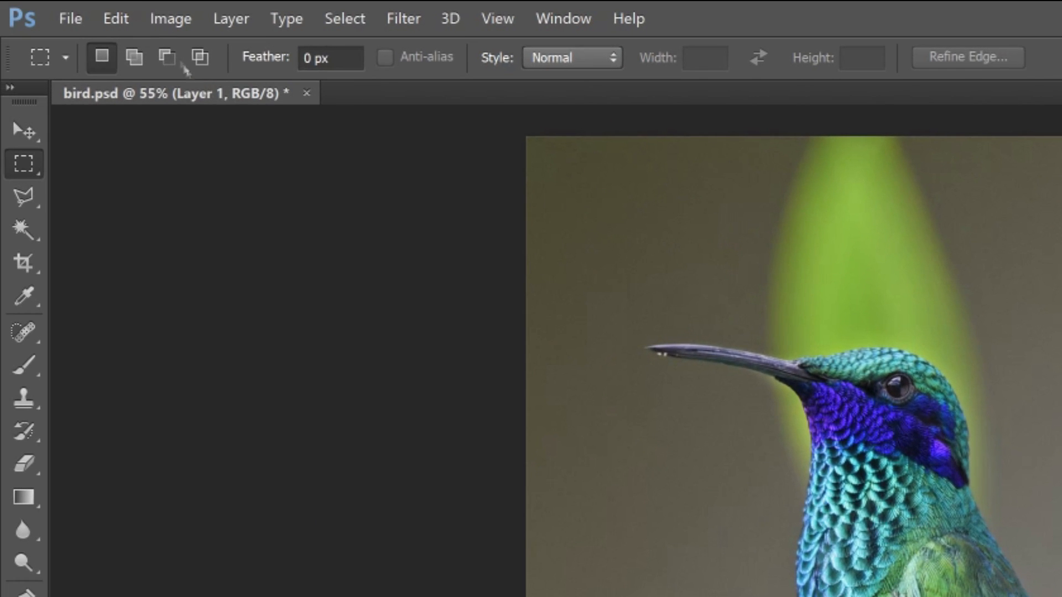
Step: Apply a Brightness/Contrast adjustment with brightness 24 and contrast -15, comparing the photo with the preview off and on
click(166, 22)
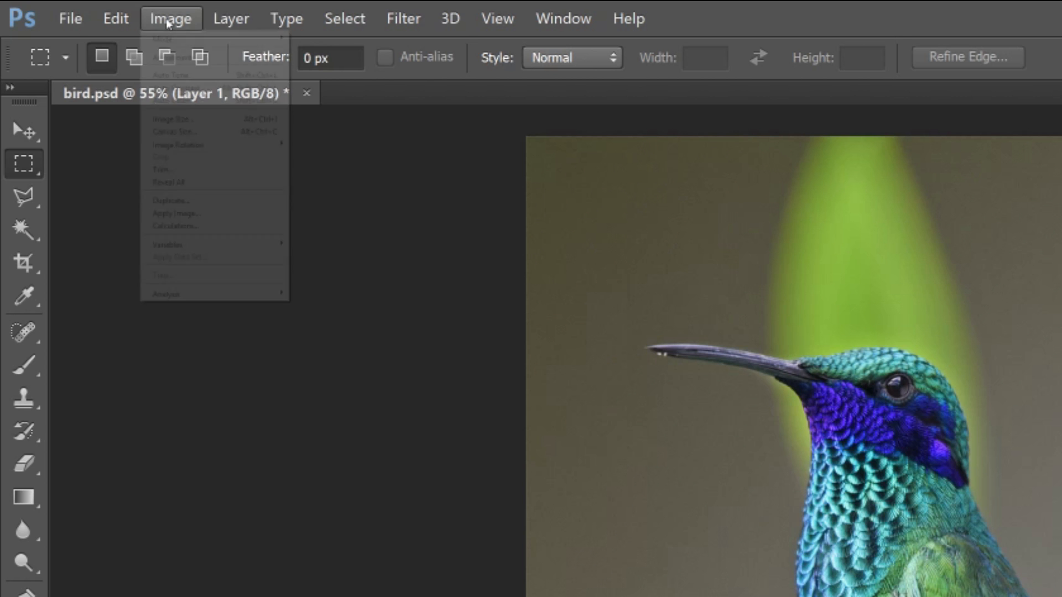
mouse_move(189, 58)
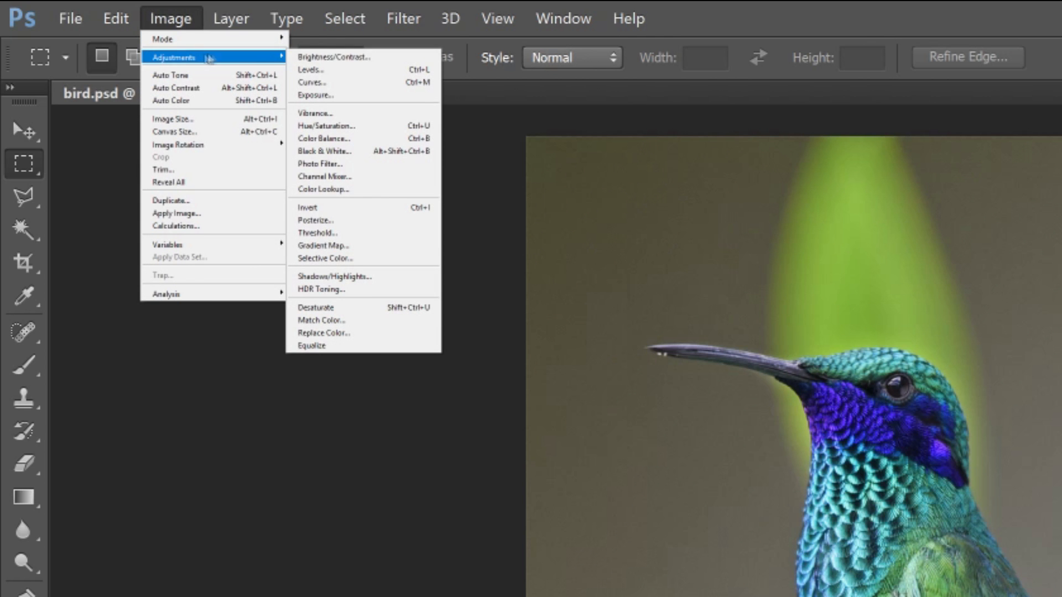
click(319, 61)
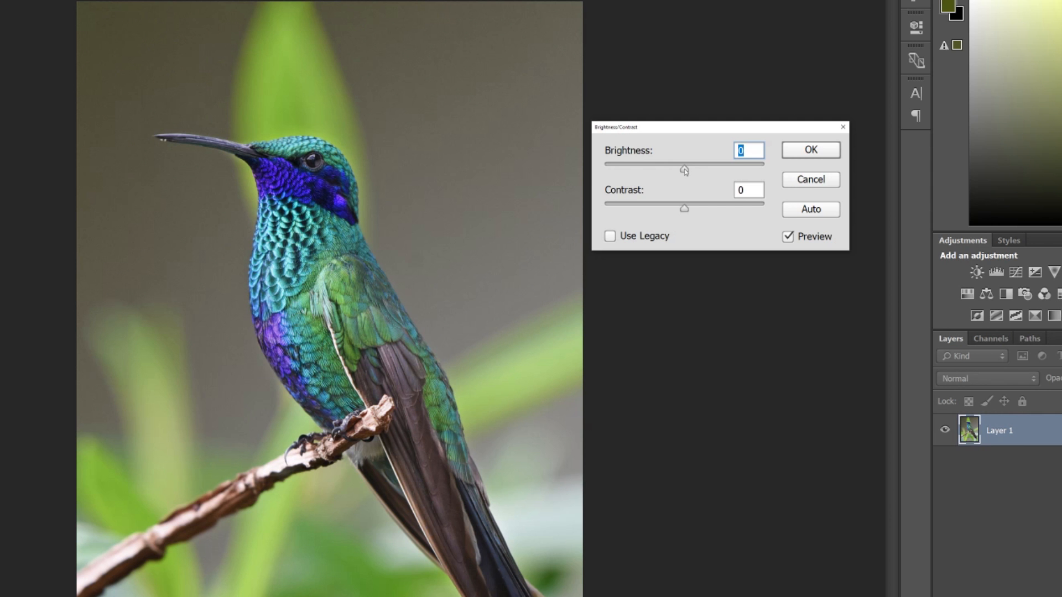
drag(685, 170, 698, 171)
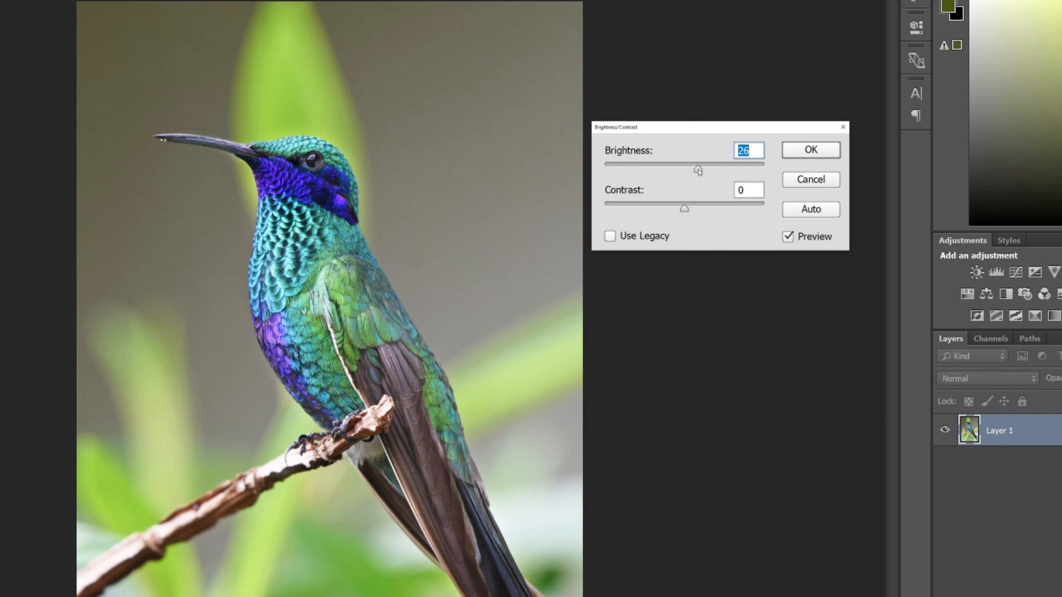
drag(699, 172, 698, 171)
drag(685, 212, 660, 209)
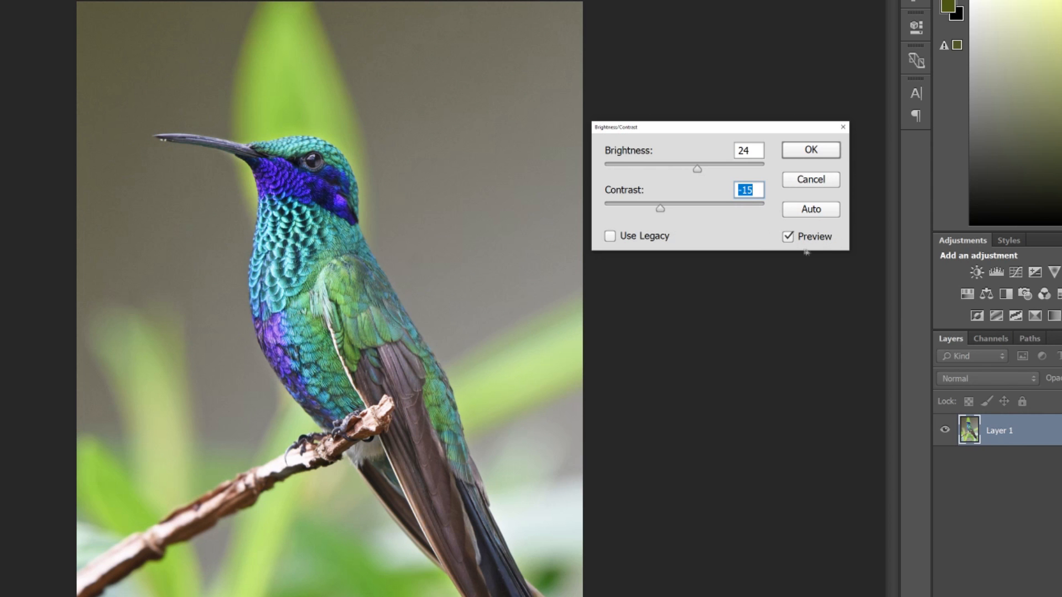
click(788, 237)
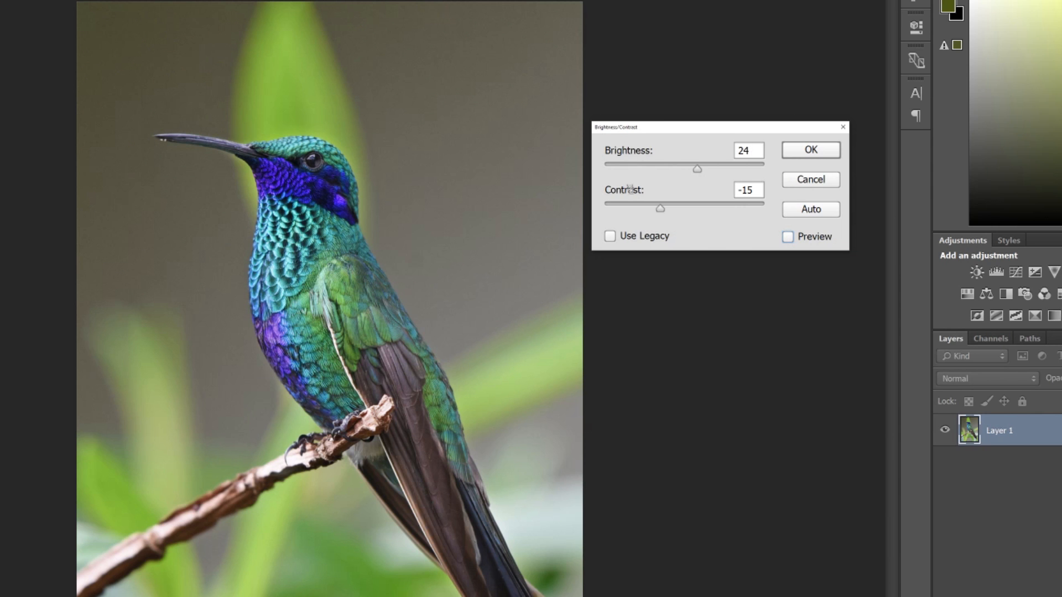
click(788, 237)
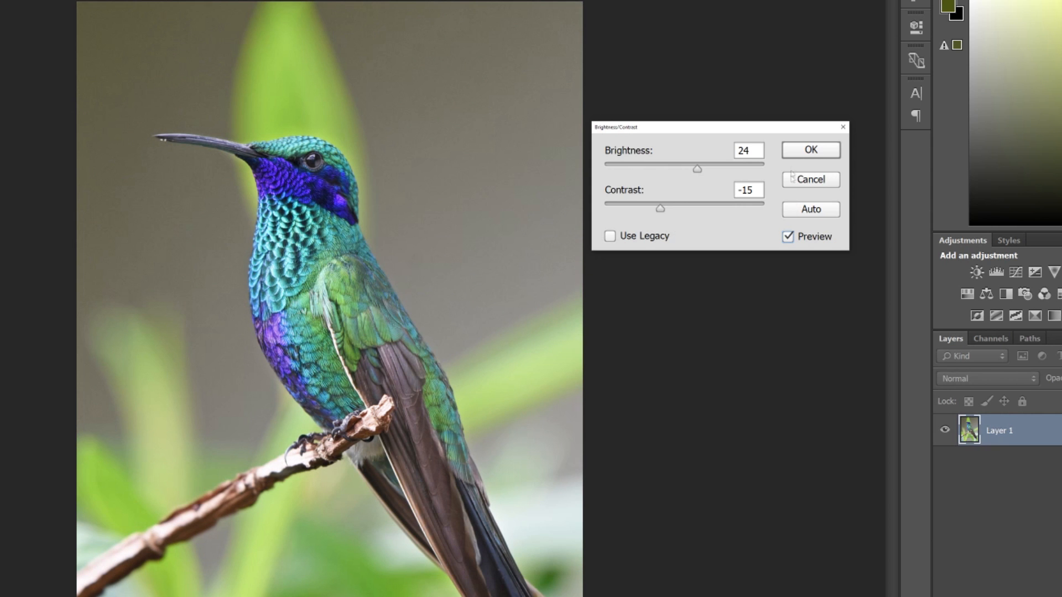
click(809, 151)
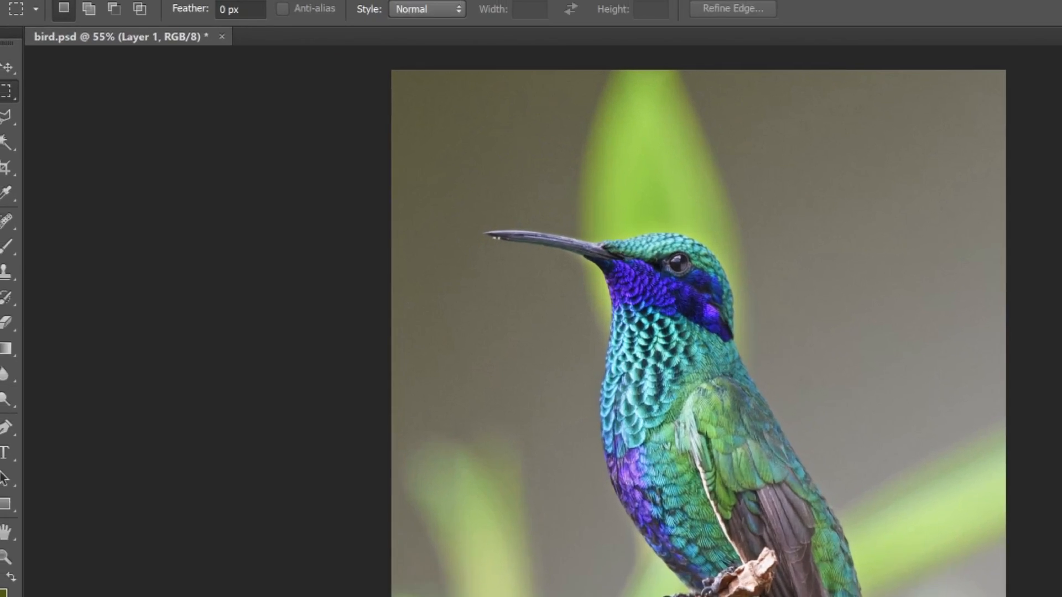
Step: Add a Hue/Saturation adjustment layer above Layer 1, named "Hue/Saturation" without the trailing number
click(276, 26)
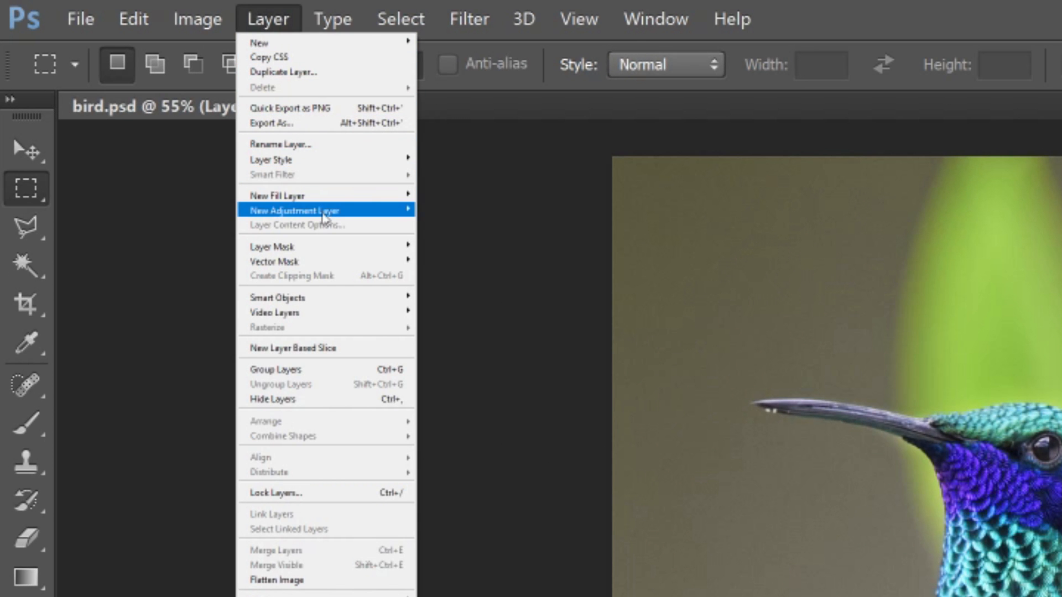
mouse_move(325, 219)
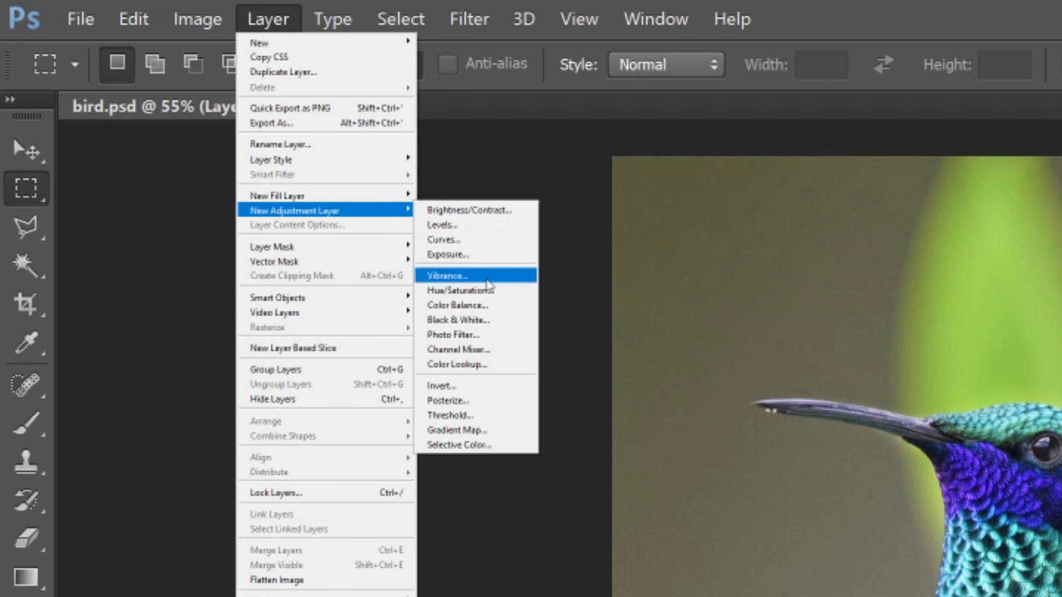
click(489, 298)
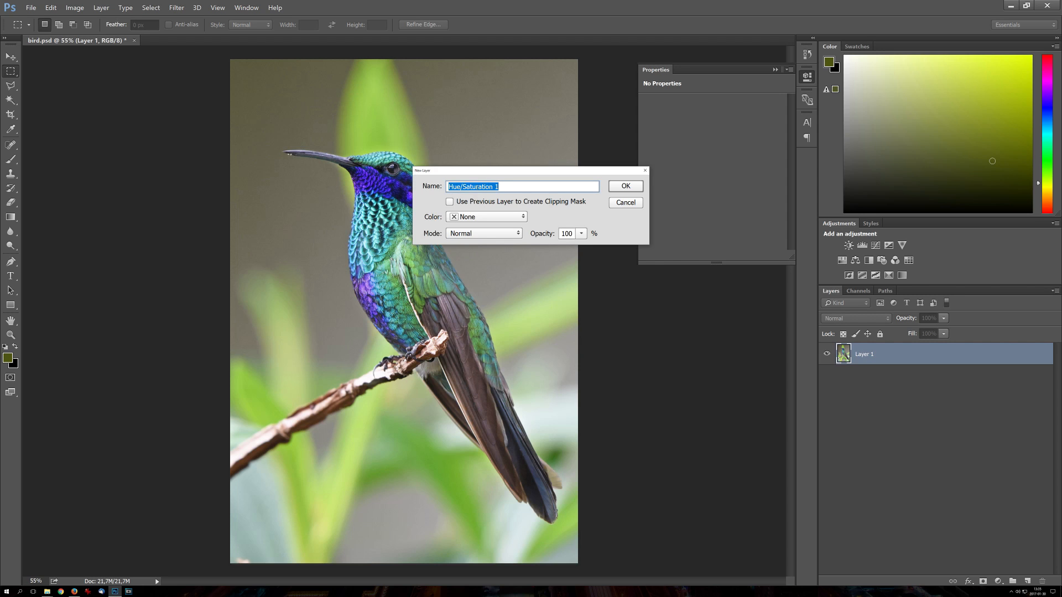
click(500, 187)
key(BackSpace)
key(BackSpace)
click(628, 186)
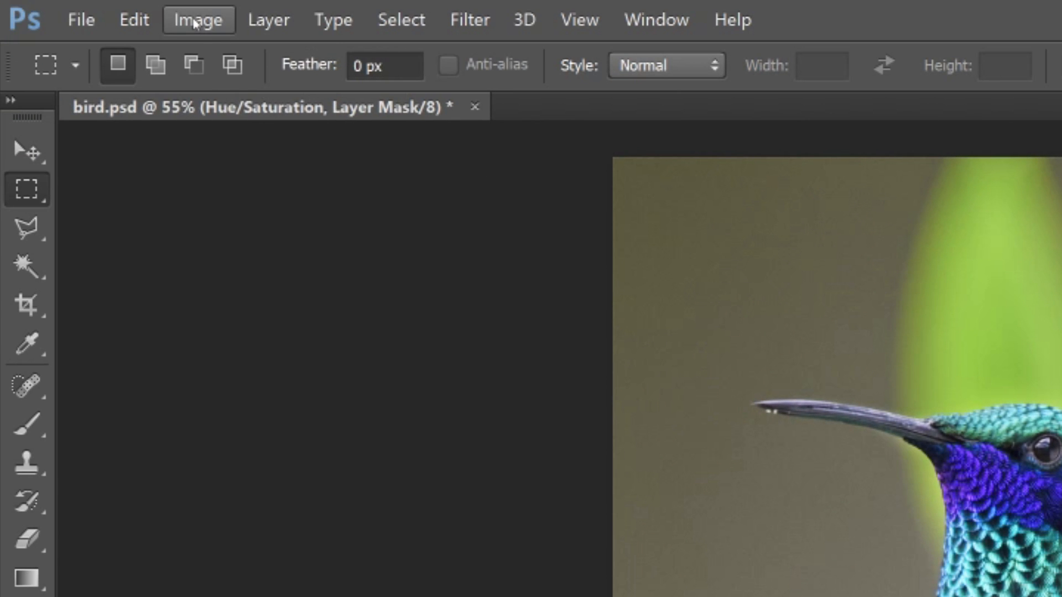
click(194, 21)
mouse_move(216, 65)
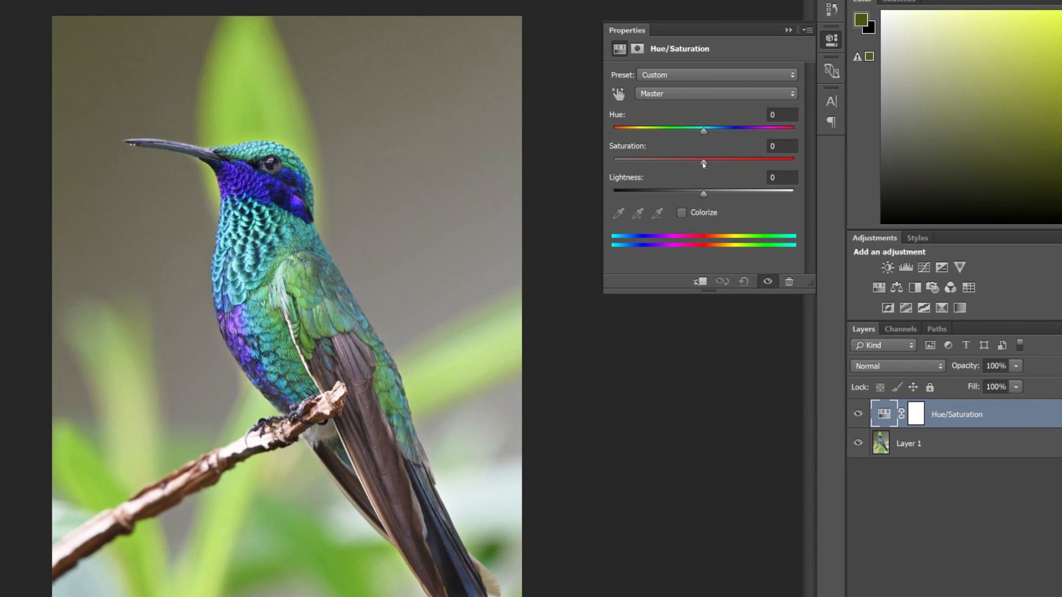
Step: Set the adjustment layer's saturation to -100 and compare the photo with the layer hidden and shown
drag(712, 168, 540, 175)
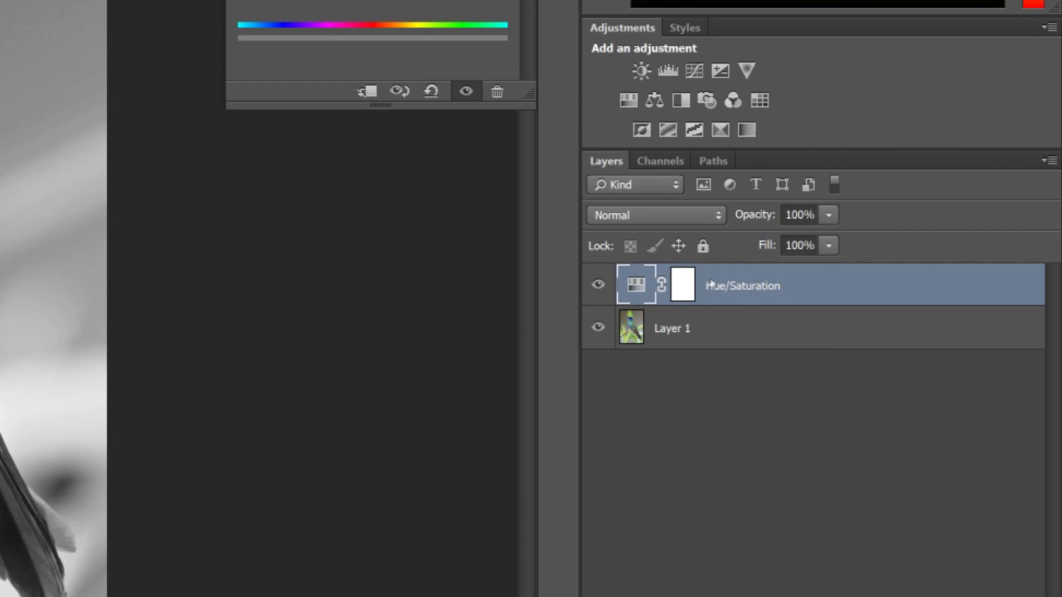
click(597, 285)
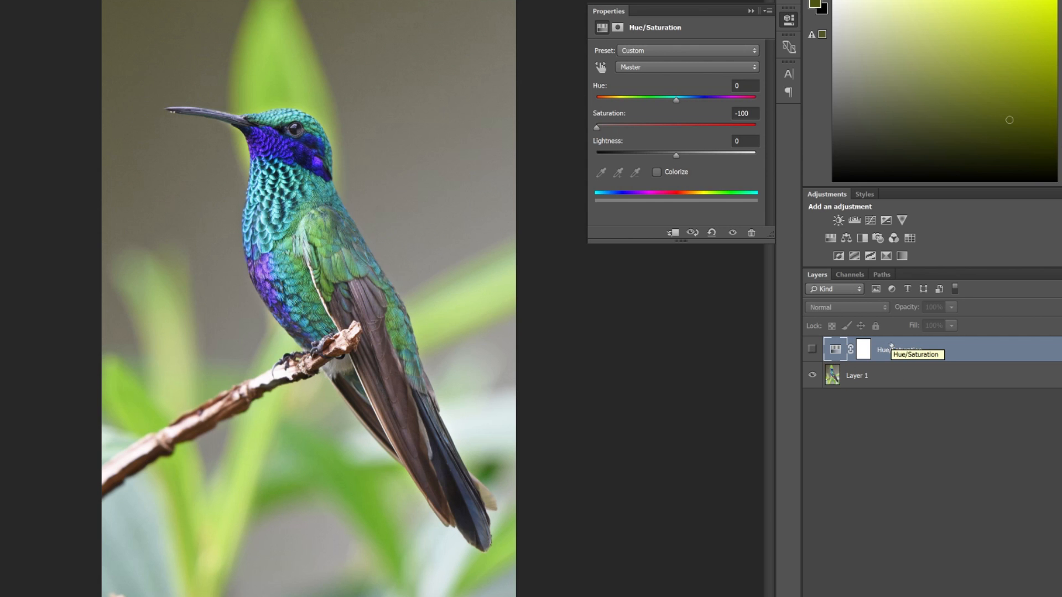
click(811, 348)
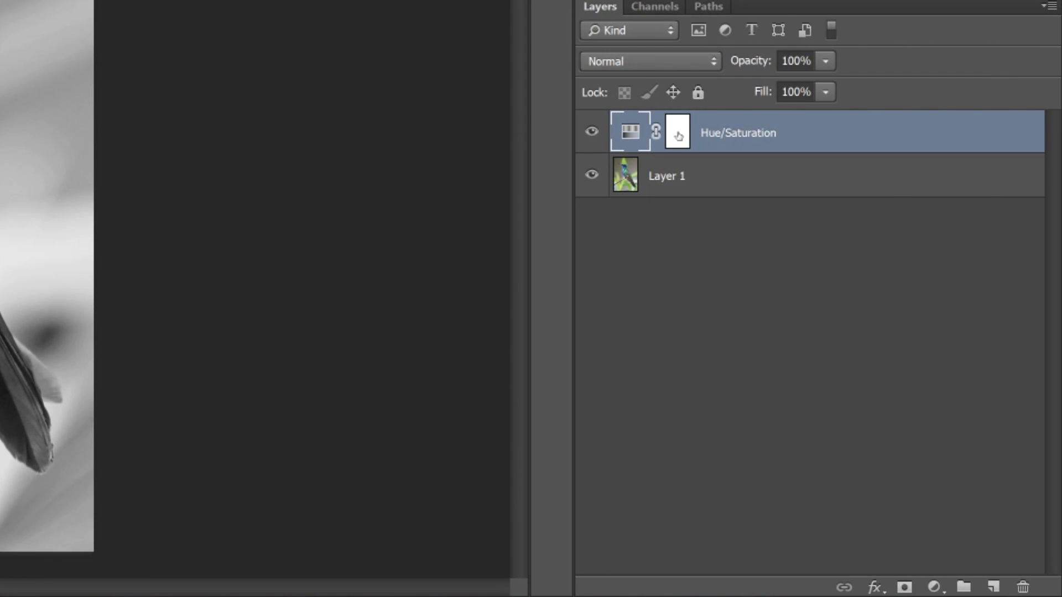
Step: Add a layer mask to Layer 1 and make the Hue/Saturation layer's mask the active one
click(679, 135)
click(668, 177)
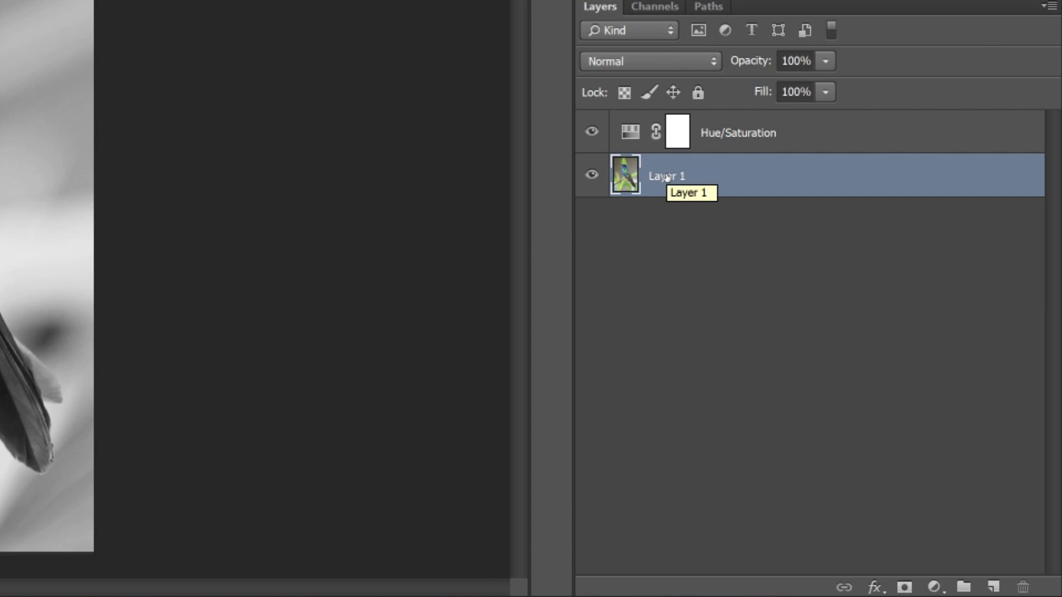
click(904, 589)
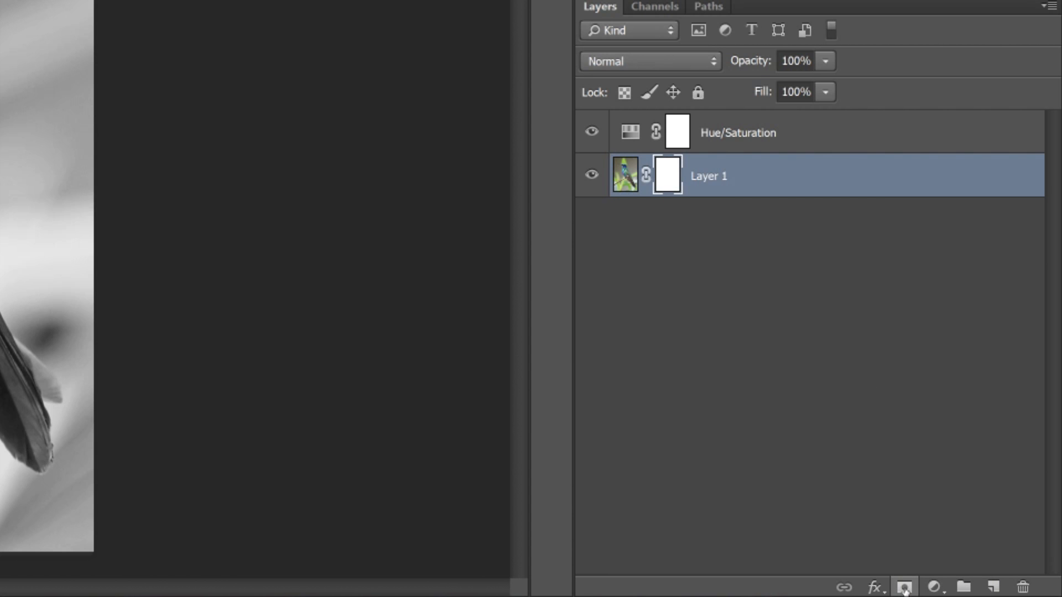
click(679, 136)
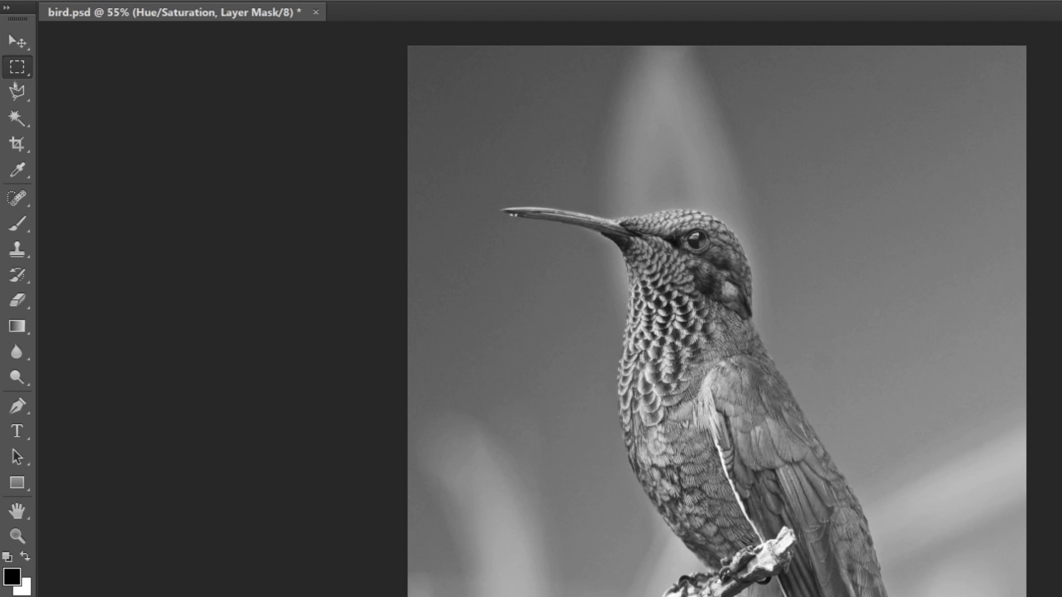
Step: Set up the Brush tool with the Hard Round tip at 250 px and 100% hardness
click(17, 198)
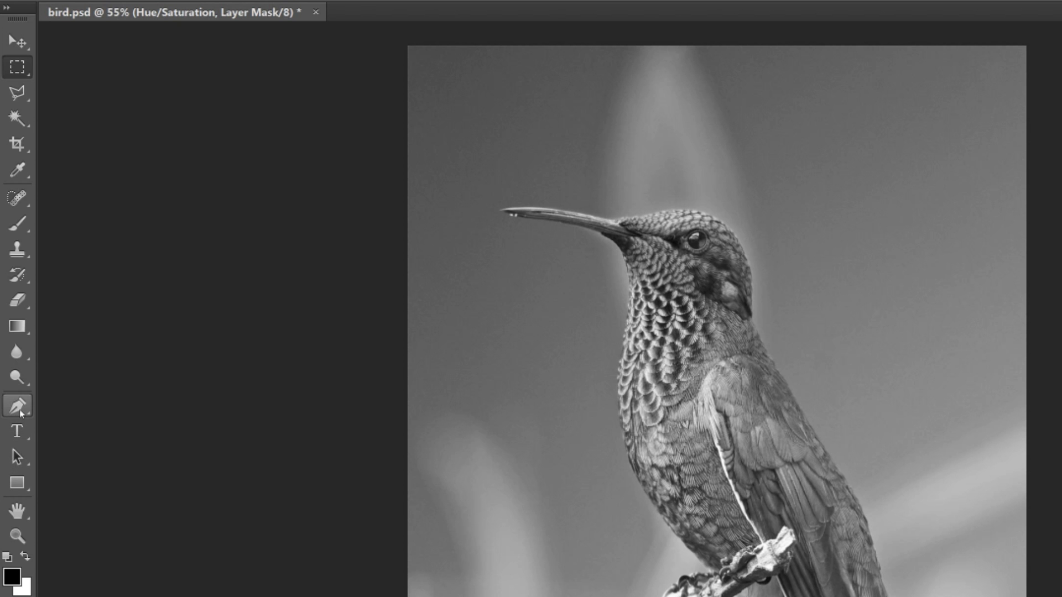
click(20, 227)
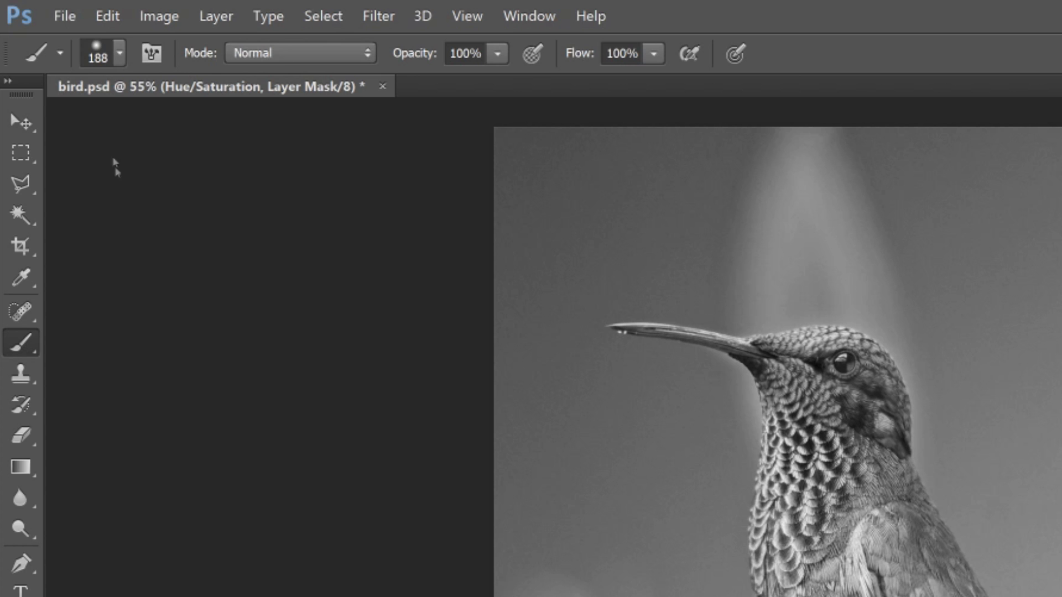
click(121, 54)
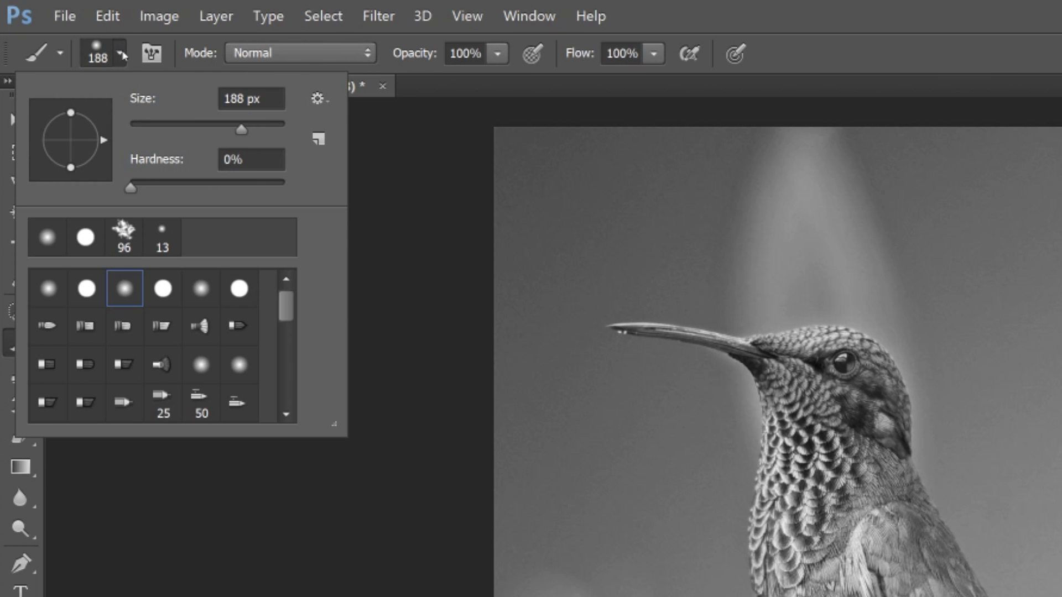
click(87, 289)
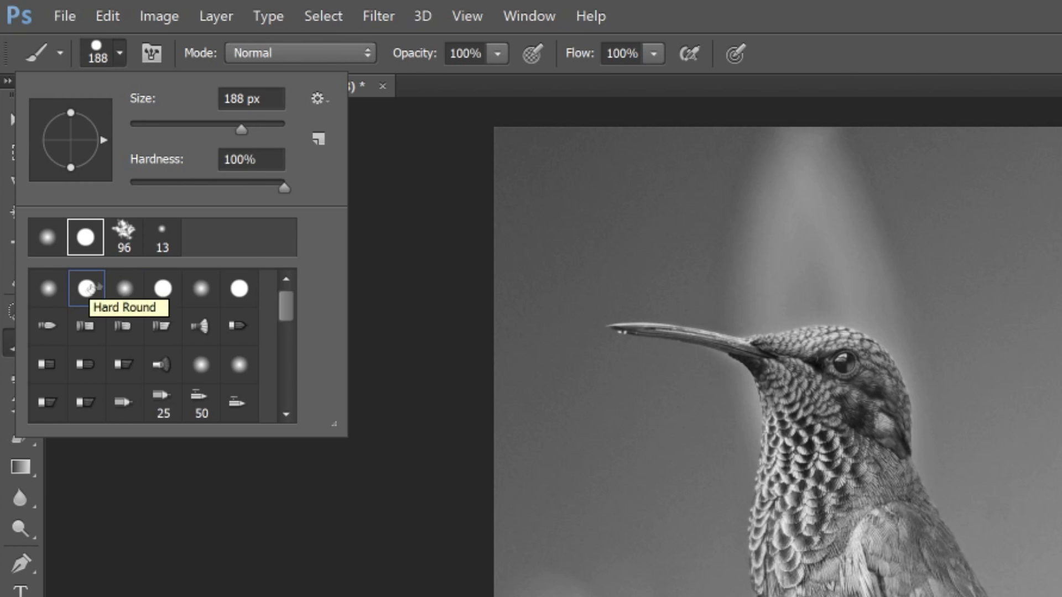
drag(241, 131, 250, 129)
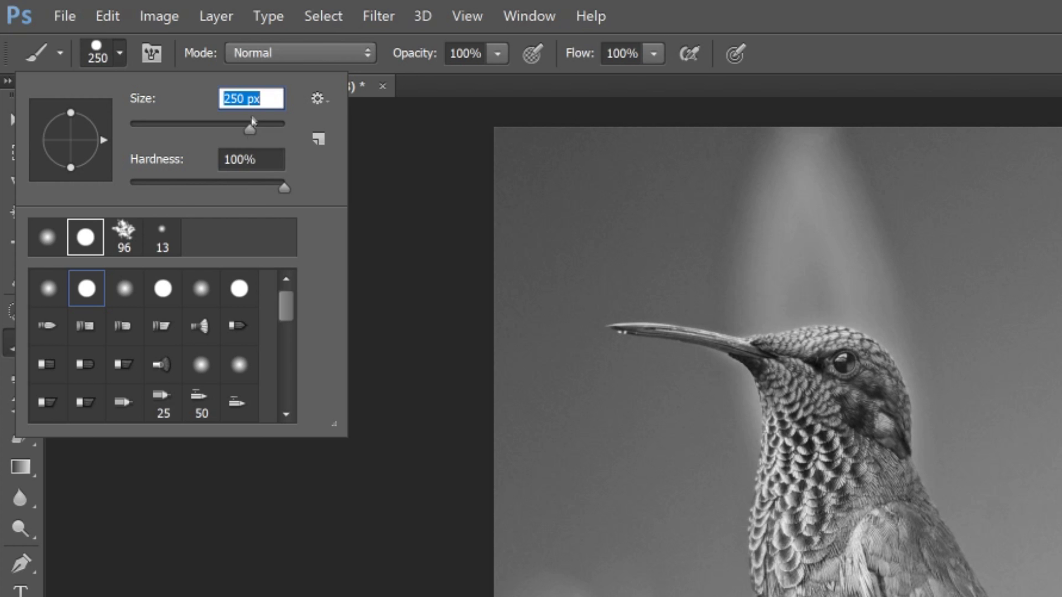
click(289, 54)
click(290, 54)
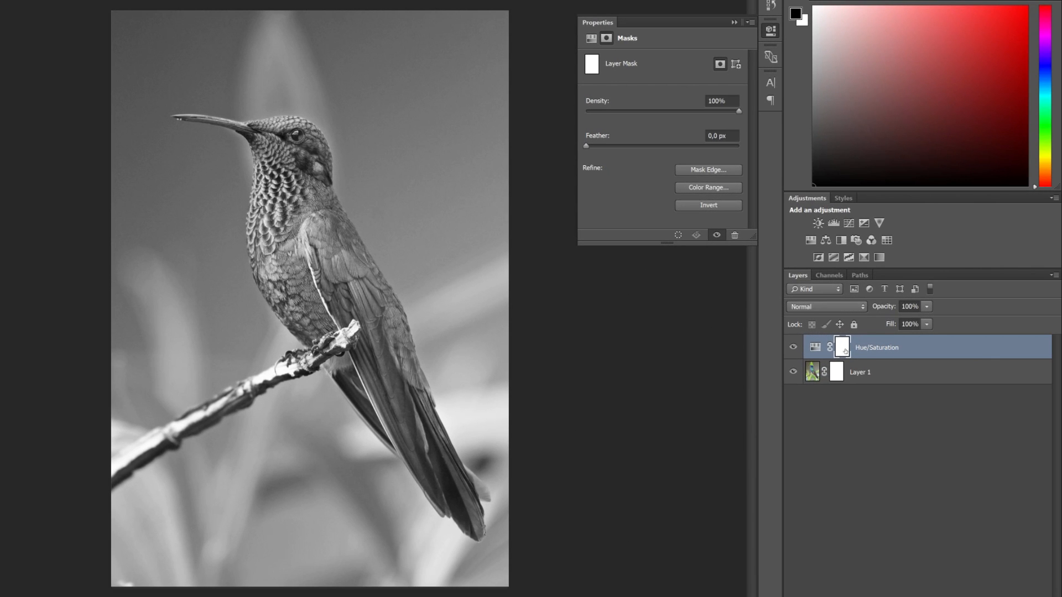
Step: Paint black on the Hue/Saturation mask over the background around the bird and branch to bring back its color
mouse_move(434, 214)
mouse_down()
mouse_move(460, 231)
mouse_move(460, 210)
mouse_move(431, 201)
mouse_up()
mouse_move(426, 241)
mouse_down()
mouse_move(459, 252)
mouse_move(479, 224)
mouse_up()
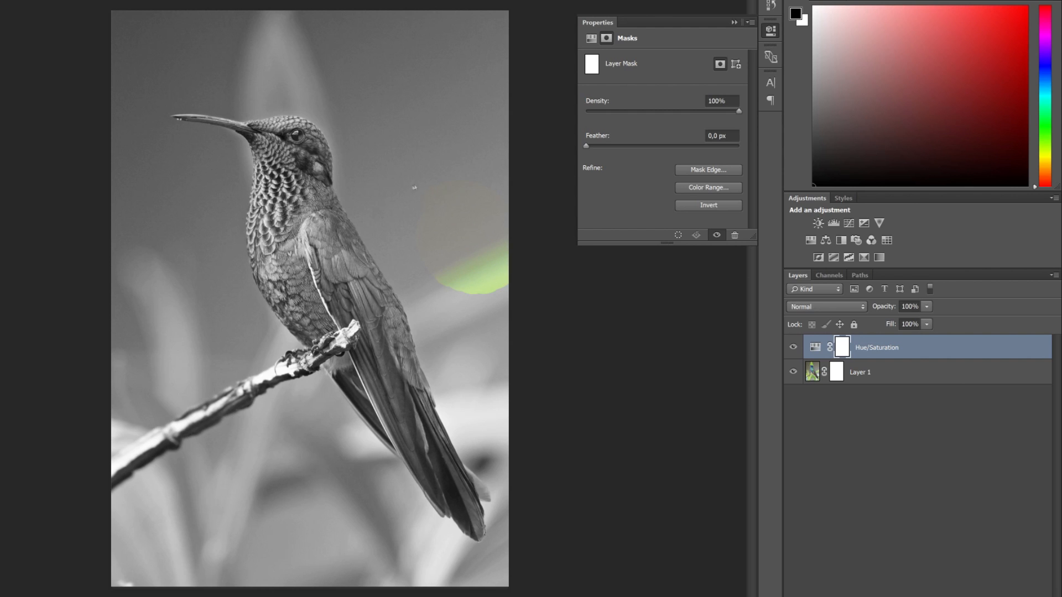
drag(404, 240, 468, 211)
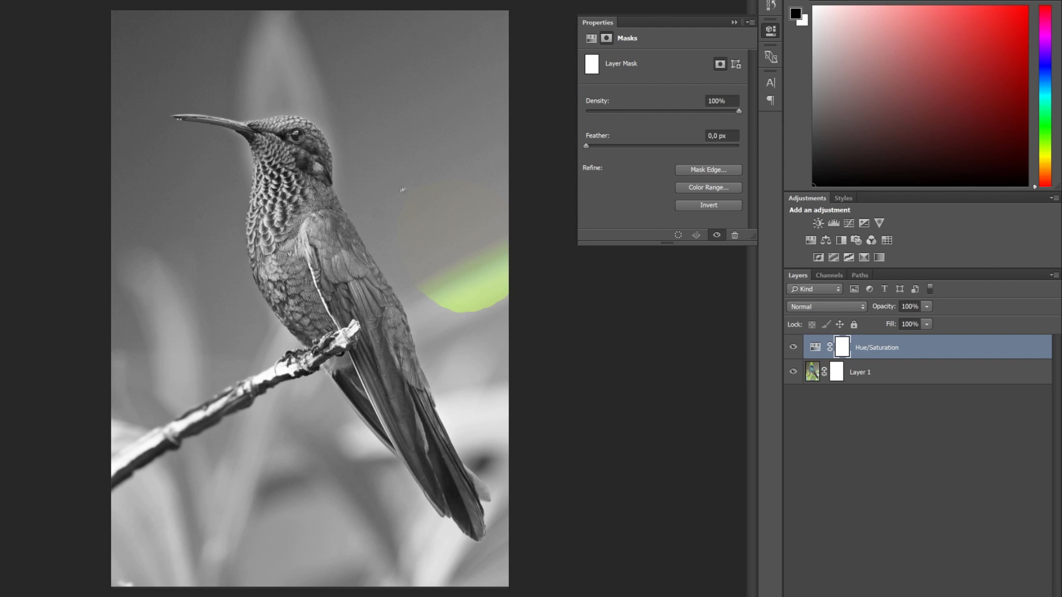
mouse_move(399, 242)
mouse_down()
mouse_move(416, 265)
mouse_move(473, 266)
mouse_up()
mouse_move(546, 296)
mouse_down()
mouse_move(540, 410)
mouse_move(445, 386)
mouse_move(406, 290)
mouse_up()
mouse_move(340, 174)
mouse_down()
mouse_move(334, 143)
mouse_move(299, 83)
mouse_move(238, 89)
mouse_move(156, 67)
mouse_up()
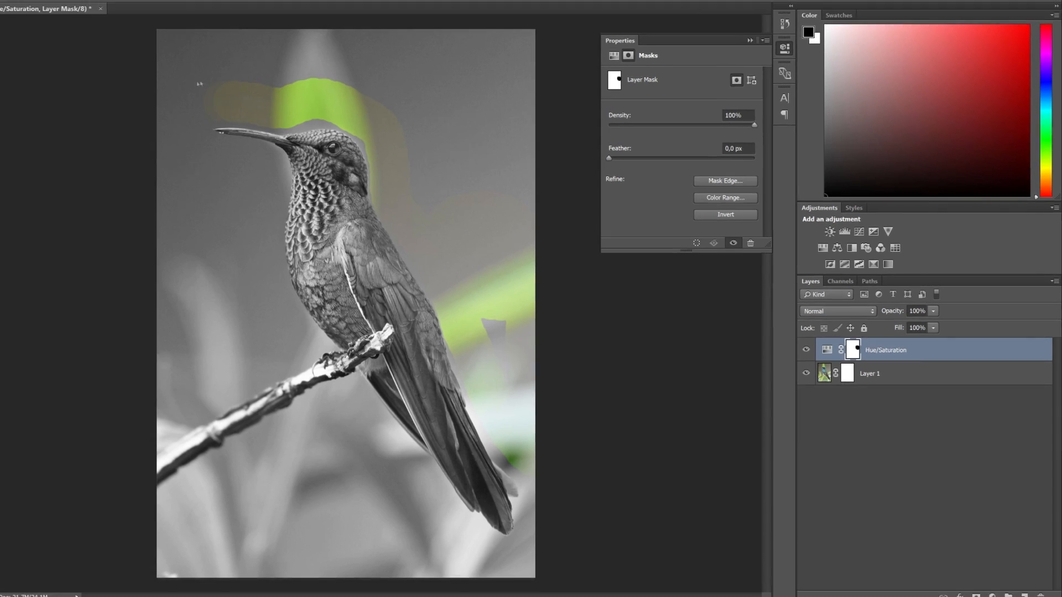
mouse_move(202, 102)
mouse_down()
mouse_move(290, 322)
mouse_move(172, 132)
mouse_move(351, 66)
mouse_move(548, 520)
mouse_move(310, 454)
mouse_move(331, 497)
mouse_move(389, 466)
mouse_up()
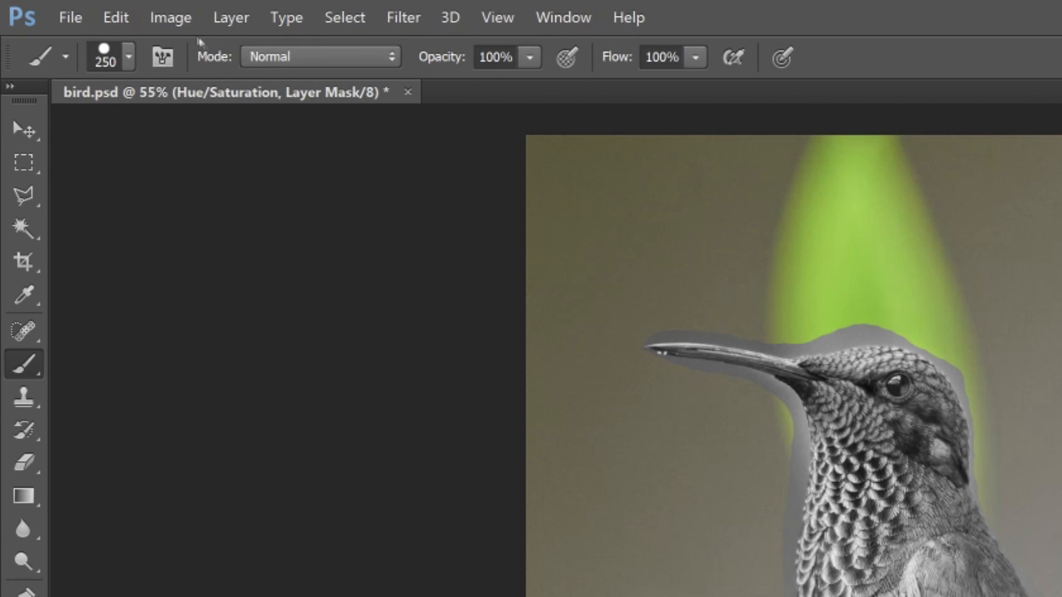
Step: Invert the Hue/Saturation layer mask so the bird and branch are colored and the background is gray
click(75, 7)
mouse_move(193, 58)
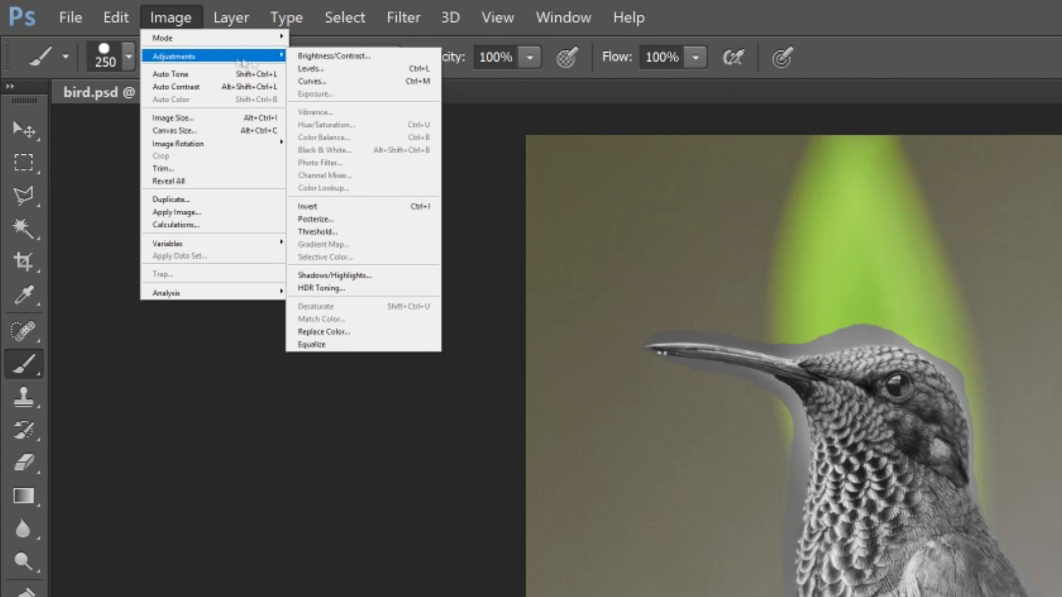
click(419, 209)
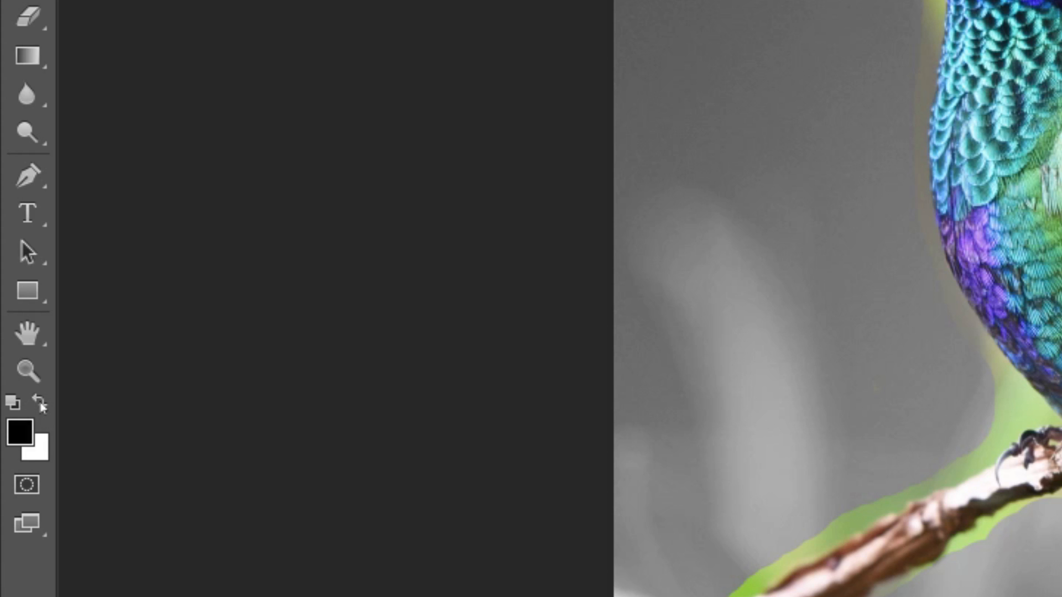
Step: Make white the foreground color and paint the Hue/Saturation mask along the front edge of the bird's throat and breast to gray the fringe
click(41, 406)
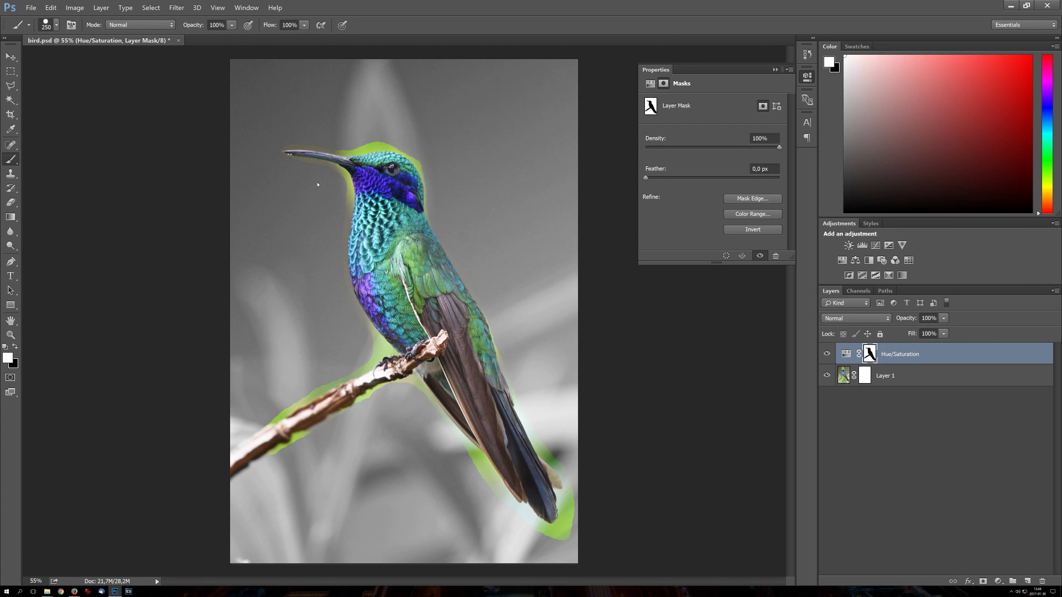
click(317, 183)
click(317, 172)
click(313, 166)
key(z)
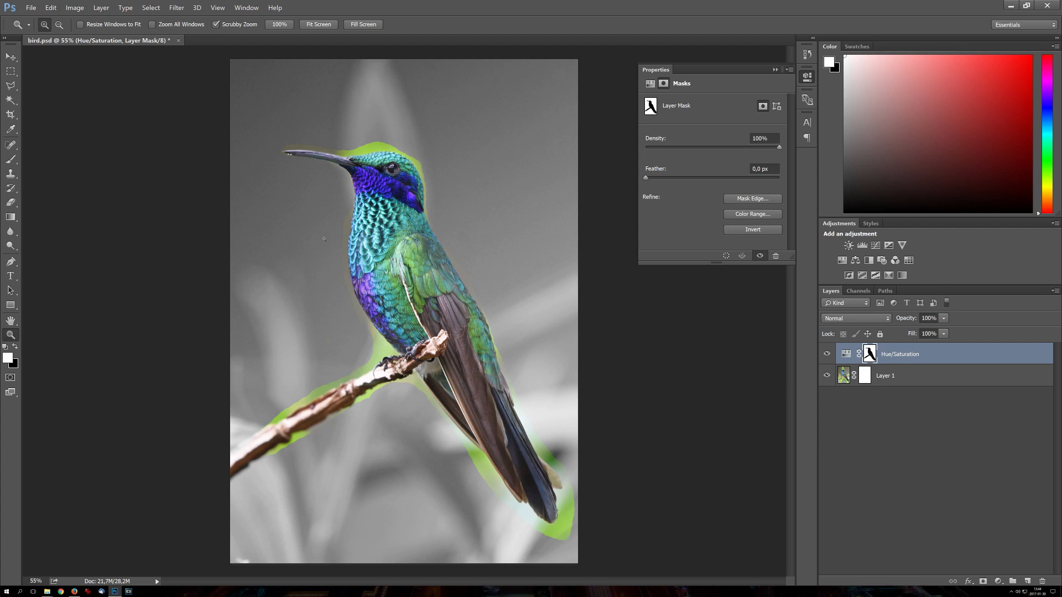
drag(327, 194, 364, 261)
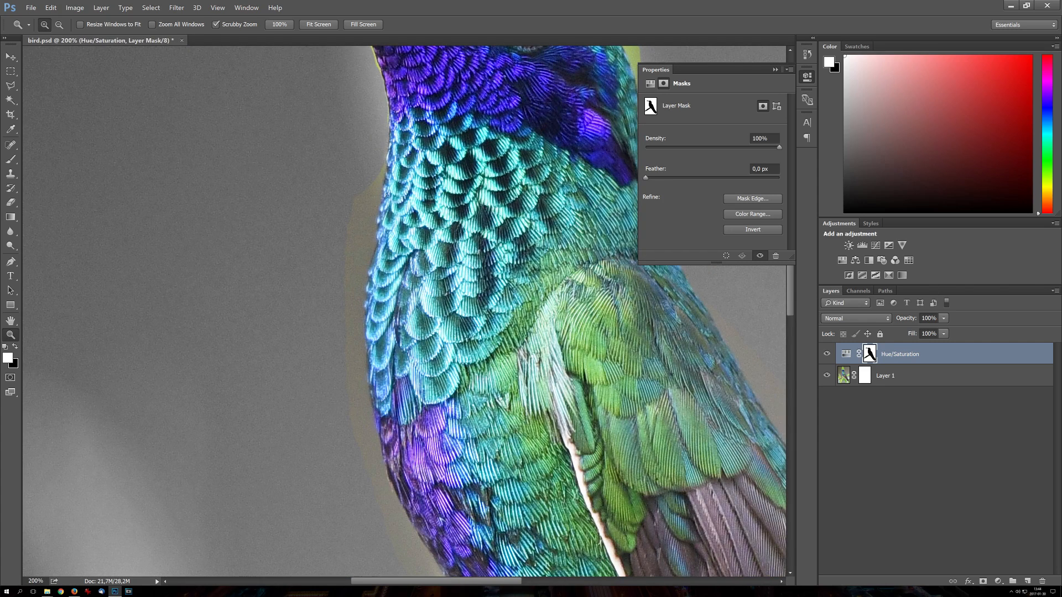
key(b)
drag(317, 163, 300, 481)
key(space)
drag(300, 486, 243, 293)
drag(272, 406, 283, 348)
mouse_move(368, 404)
mouse_down()
mouse_move(375, 440)
mouse_move(367, 246)
mouse_up()
key(space)
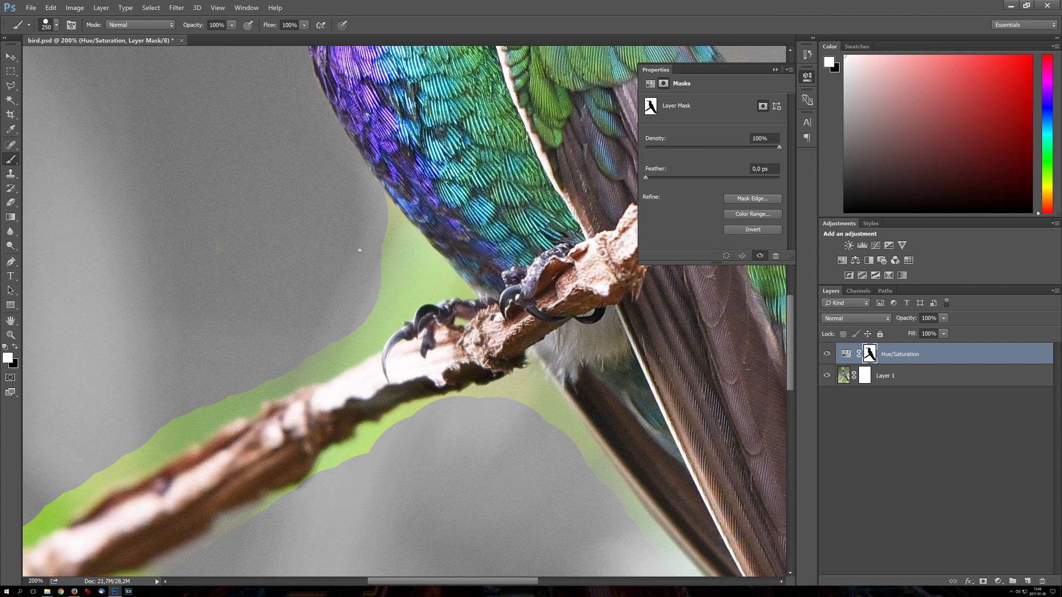
Step: Reduce the brush size to 43 px and paint white on the mask over the green fringe between the belly and the claws
alt+right_click(353, 254)
mouse_move(453, 275)
mouse_down()
mouse_move(371, 199)
mouse_move(423, 278)
mouse_move(356, 338)
mouse_move(417, 271)
mouse_move(360, 292)
mouse_up()
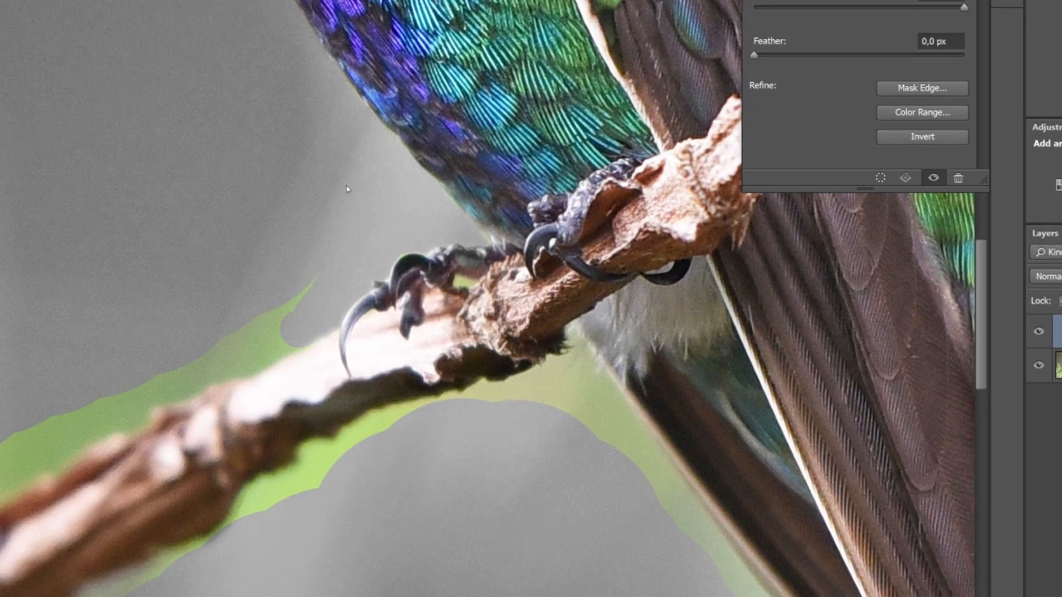
right_click(391, 266)
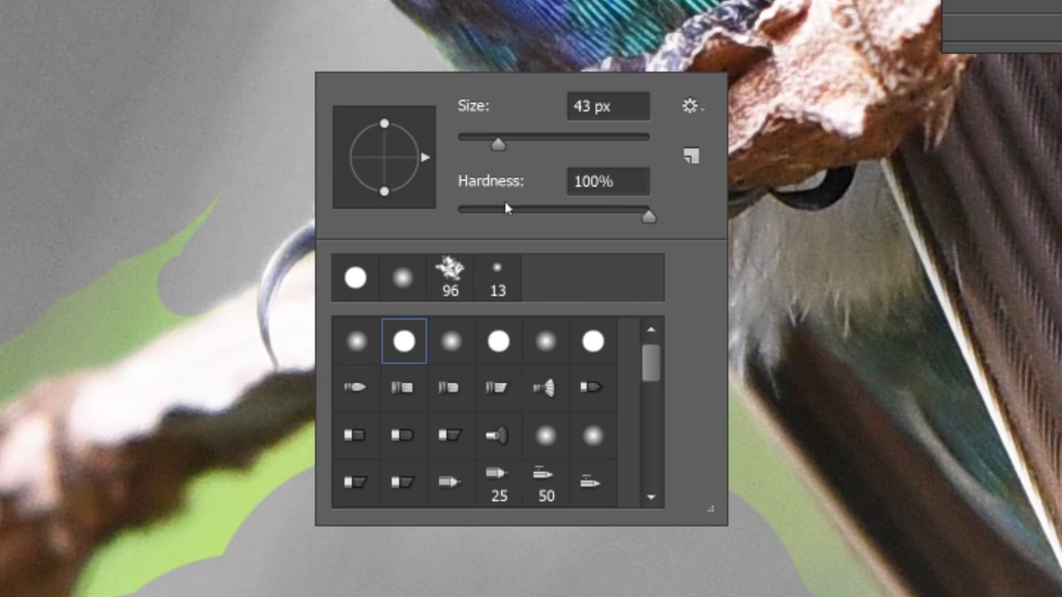
scroll(658, 371, down, 1)
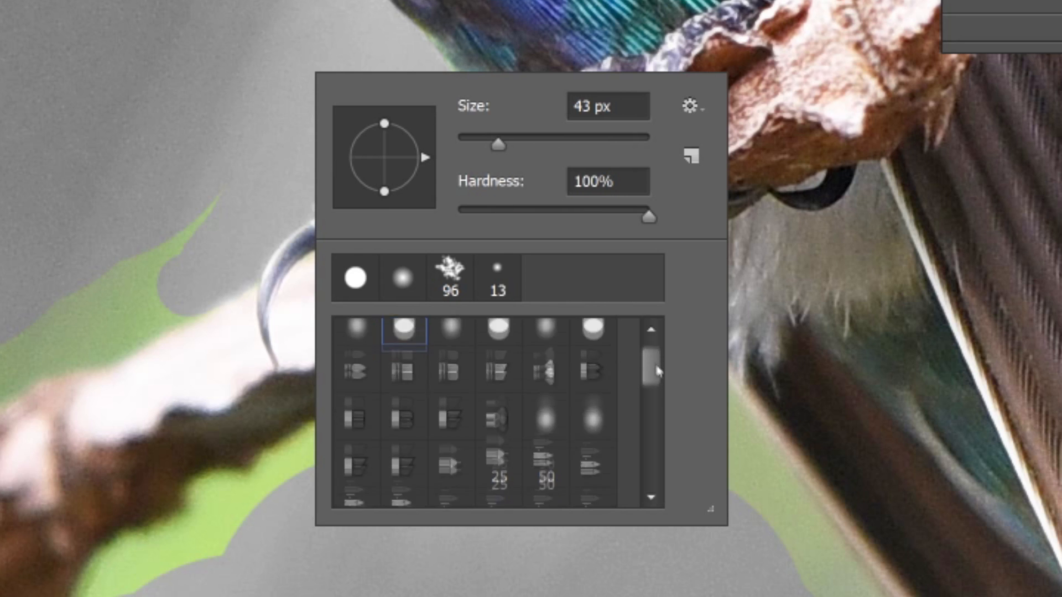
mouse_move(658, 372)
mouse_down()
mouse_move(656, 402)
mouse_move(663, 355)
mouse_move(659, 466)
mouse_move(651, 350)
mouse_up()
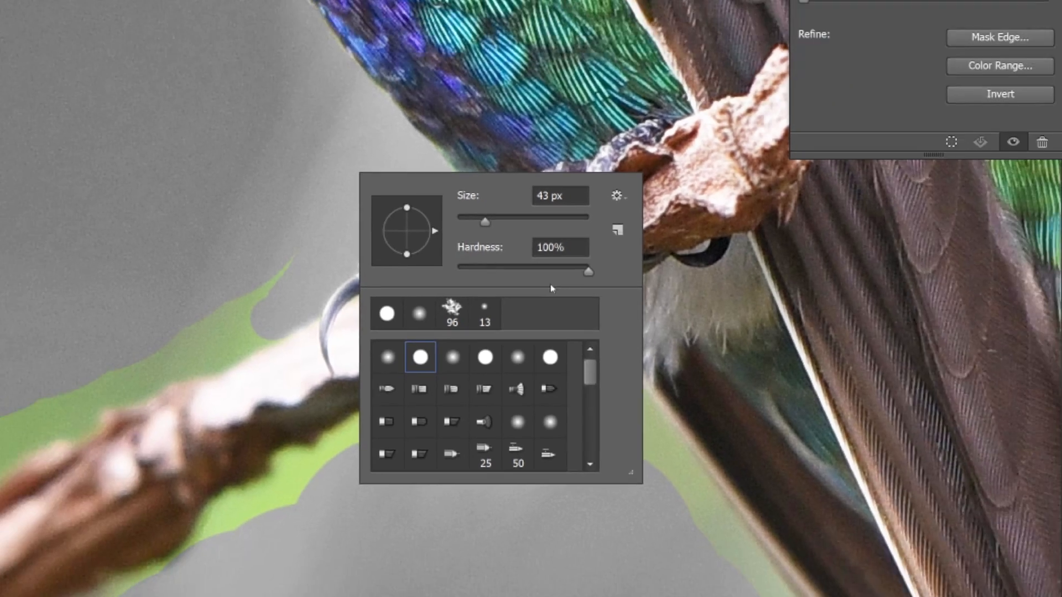
Step: Paint white on the mask along the upper and lower edges of the branch with a 63 px brush to gray the green fringe
drag(279, 290, 132, 387)
drag(271, 437, 553, 243)
drag(625, 180, 332, 312)
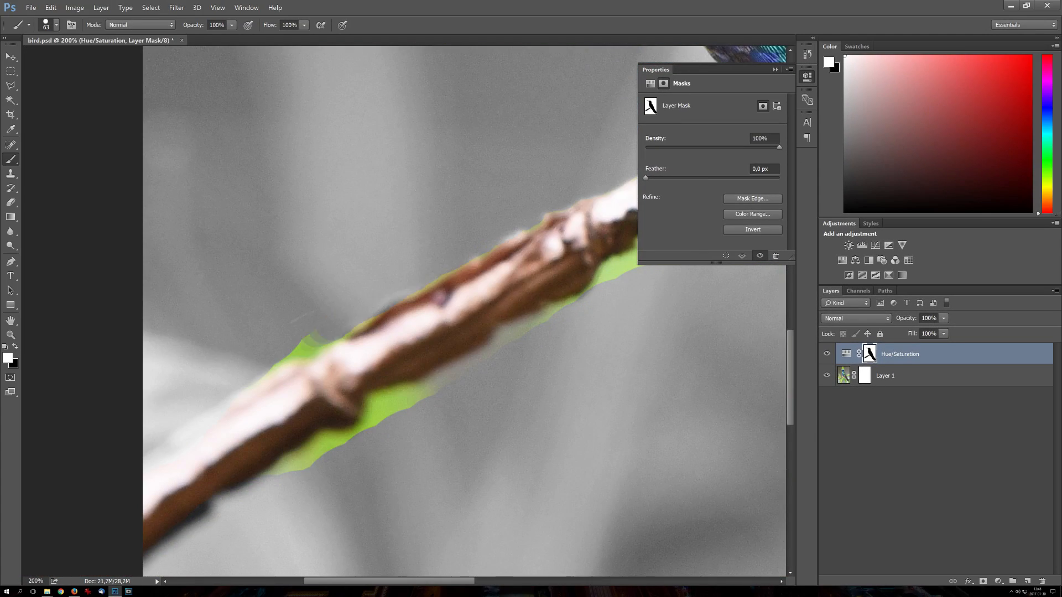
drag(332, 442, 397, 360)
drag(340, 392, 495, 313)
mouse_move(553, 276)
mouse_down()
mouse_move(277, 412)
mouse_move(183, 420)
mouse_up()
drag(595, 356, 448, 271)
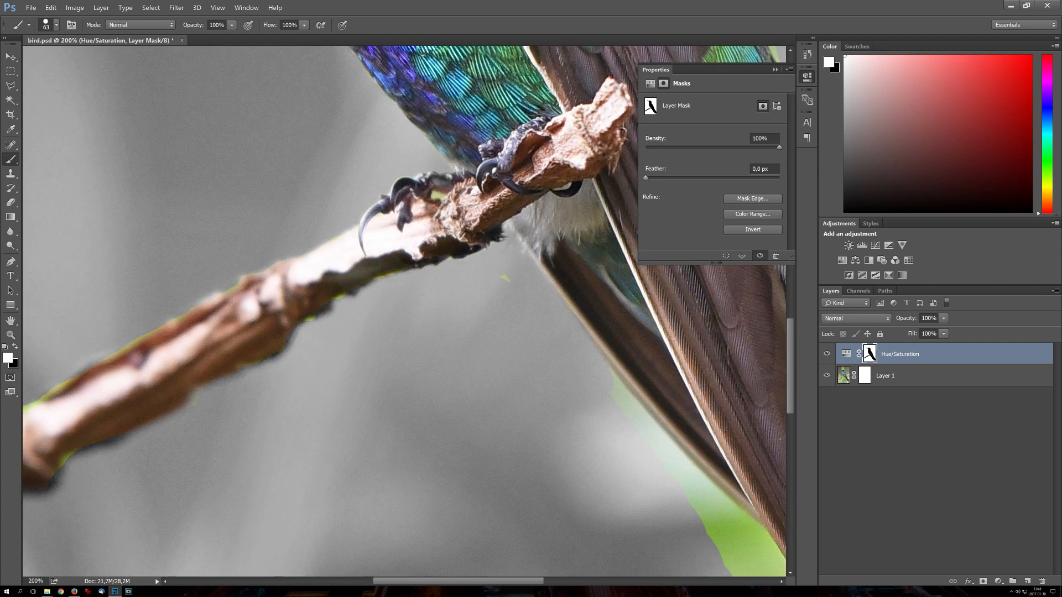
Step: Paint white on the mask along the underside of the wing and tail feathers to gray the background there
drag(619, 398, 389, 200)
drag(393, 193, 580, 454)
drag(492, 345, 556, 448)
mouse_move(581, 442)
mouse_down()
mouse_move(411, 272)
mouse_move(597, 442)
mouse_up()
mouse_move(597, 432)
mouse_down()
mouse_move(482, 379)
mouse_move(478, 415)
mouse_up()
drag(517, 412, 544, 315)
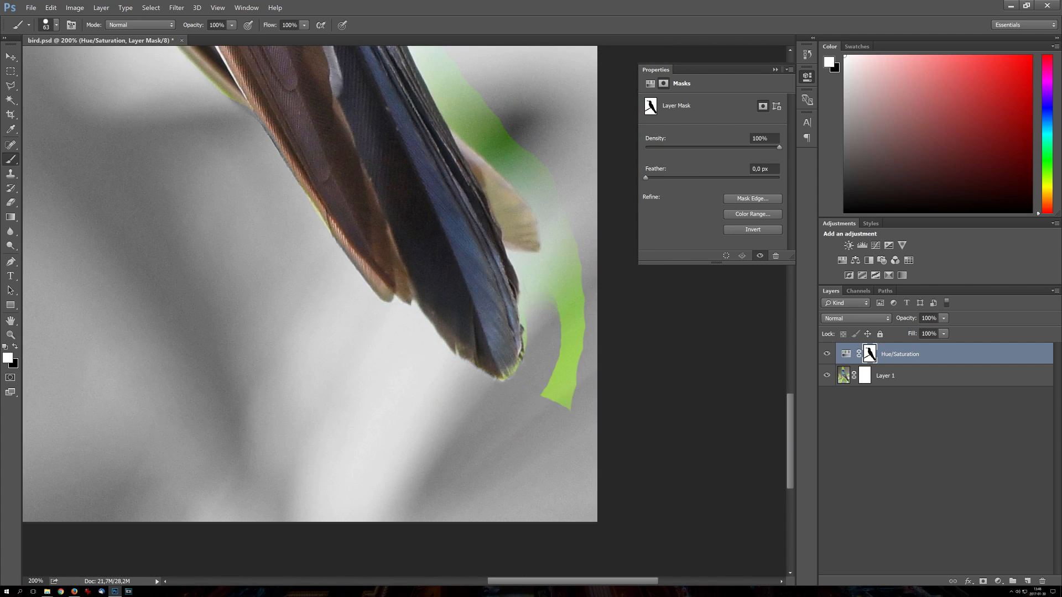
Step: Paint white on the mask around the tail tip, and paint black over the pale side feather to restore its color
drag(522, 239, 549, 308)
drag(553, 310, 483, 363)
drag(495, 456, 398, 172)
drag(420, 221, 487, 345)
drag(513, 311, 447, 247)
drag(356, 210, 305, 81)
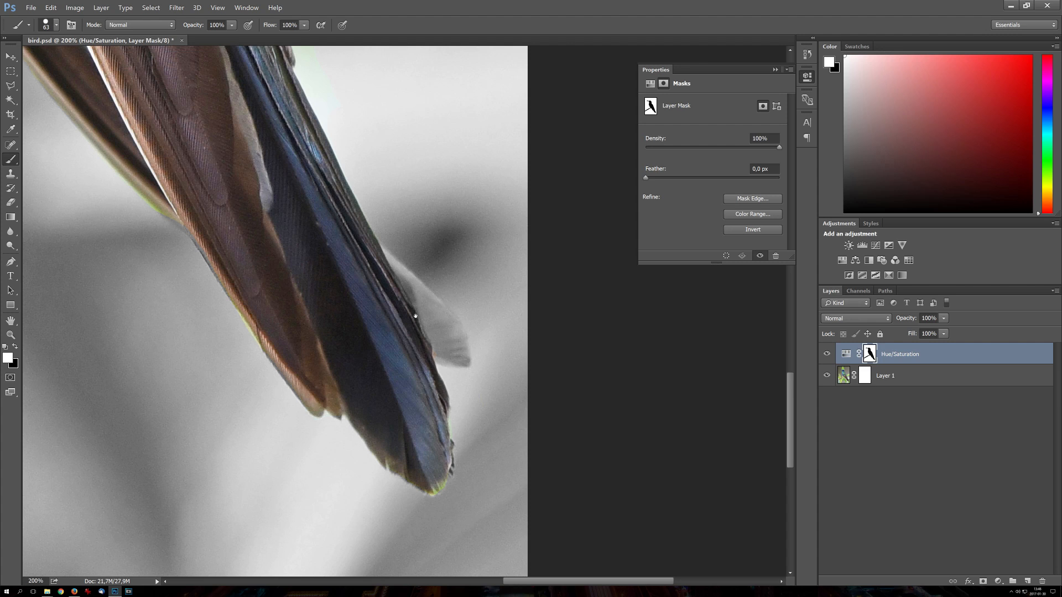
click(16, 347)
mouse_move(438, 333)
mouse_down()
mouse_move(449, 346)
mouse_move(439, 316)
mouse_move(378, 261)
mouse_up()
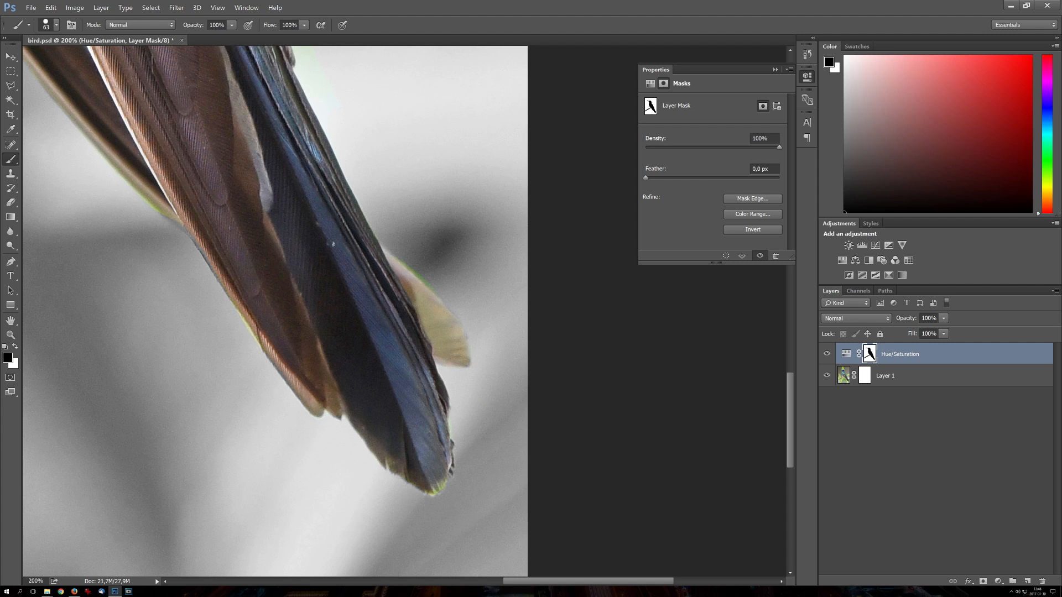
Step: Switch back to white and paint the mask along the rear edge of the tail and the bird's back to gray the fringe
key(x)
drag(293, 83, 368, 385)
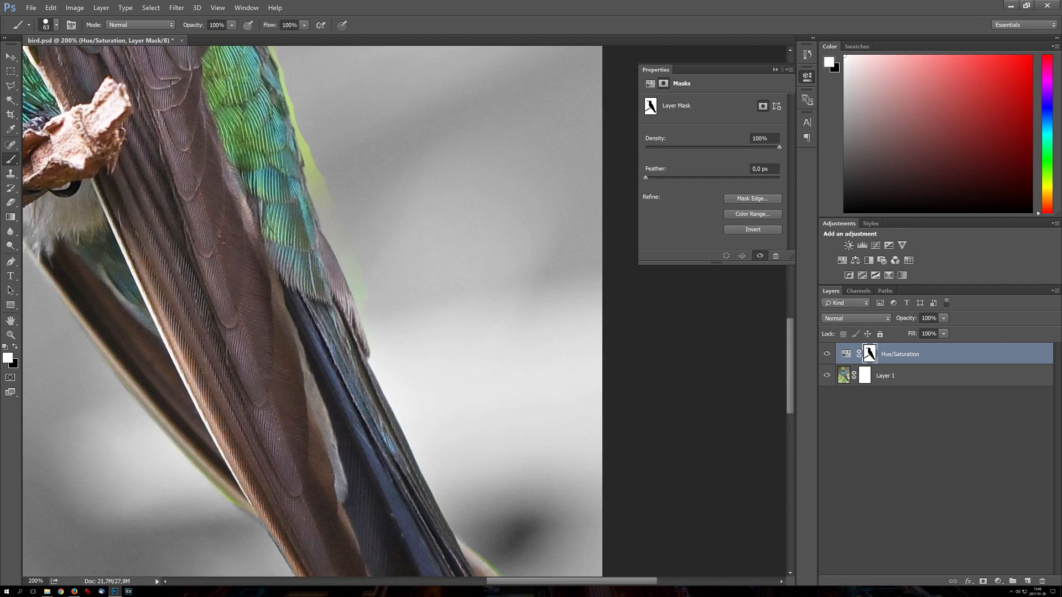
drag(304, 110, 424, 447)
drag(310, 165, 537, 418)
drag(415, 243, 399, 83)
Step: Paint white on the mask around the bird's head and beak to gray the remaining green fringe
mouse_move(382, 111)
mouse_down()
mouse_move(491, 407)
mouse_move(357, 276)
mouse_move(188, 295)
mouse_up()
drag(326, 265, 285, 271)
drag(221, 276, 464, 303)
drag(437, 321, 219, 299)
scroll(352, 399, down, 6)
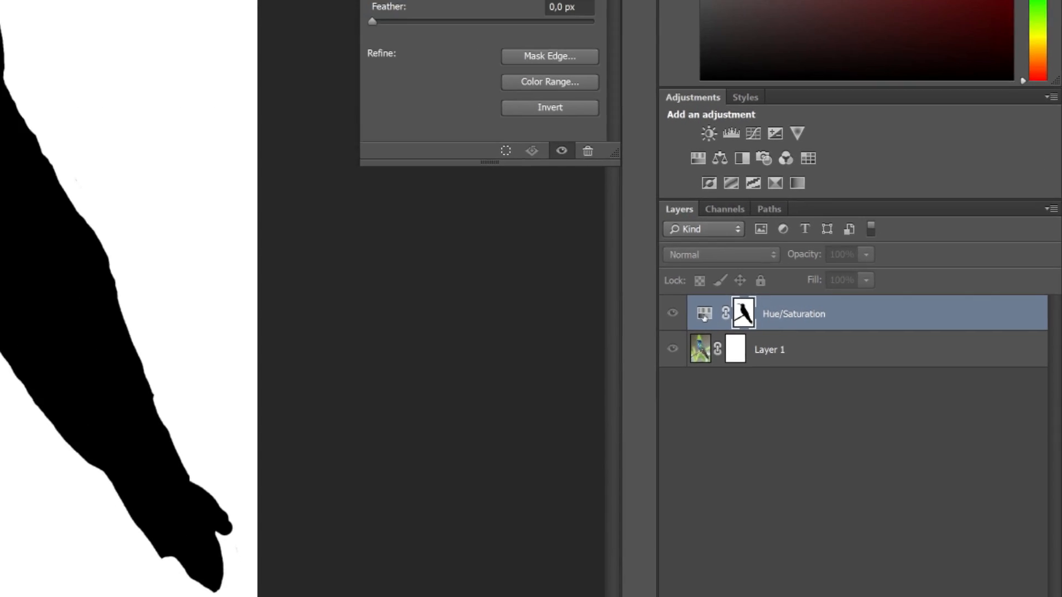
Step: Select the Hue/Saturation adjustment itself instead of its mask, and disable and re-enable the layer mask to compare the effect
click(704, 314)
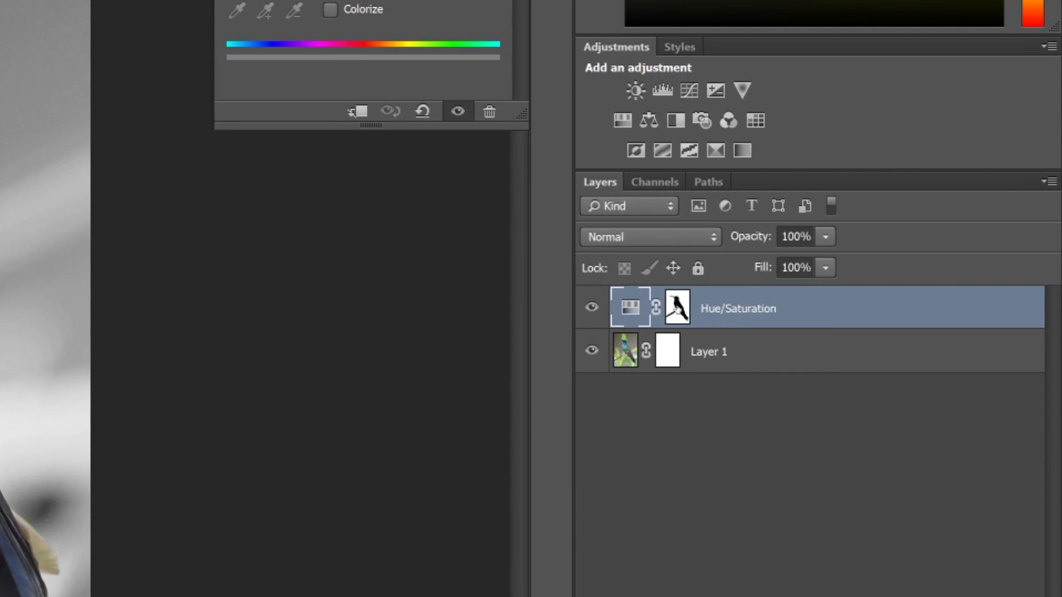
right_click(869, 354)
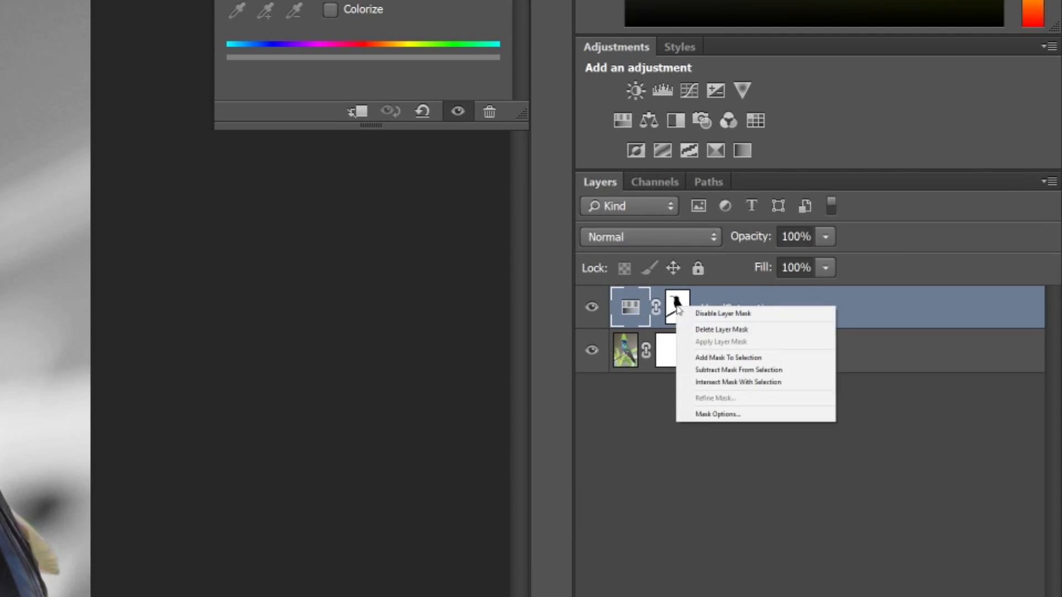
click(710, 314)
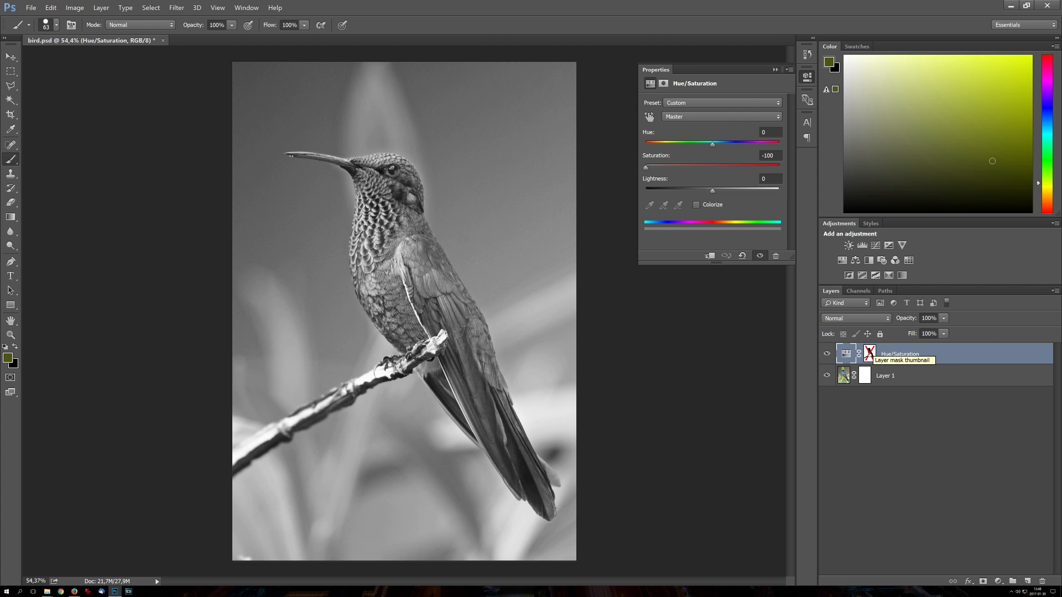
right_click(867, 352)
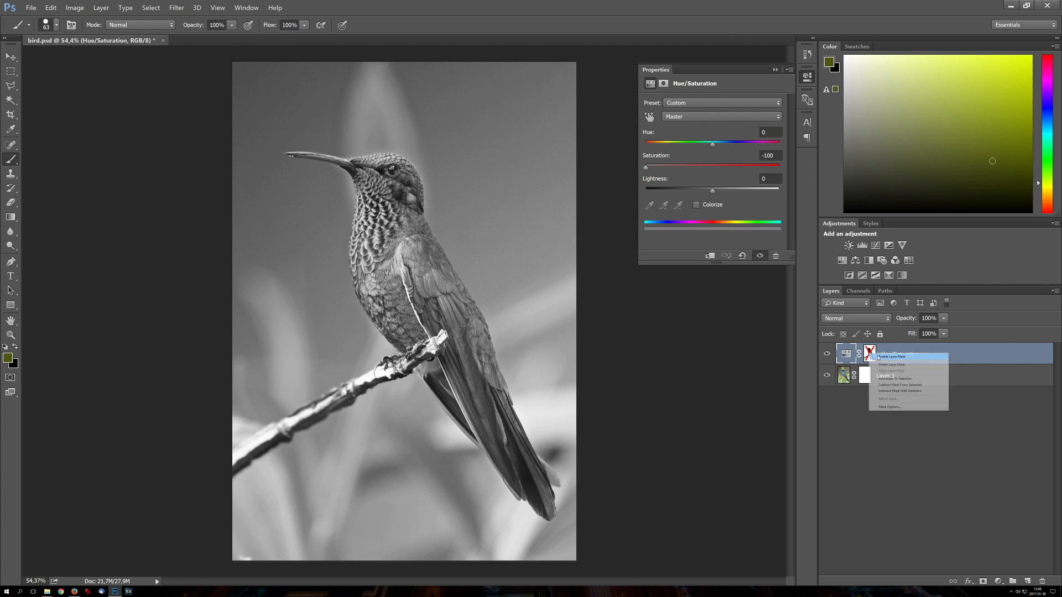
click(879, 357)
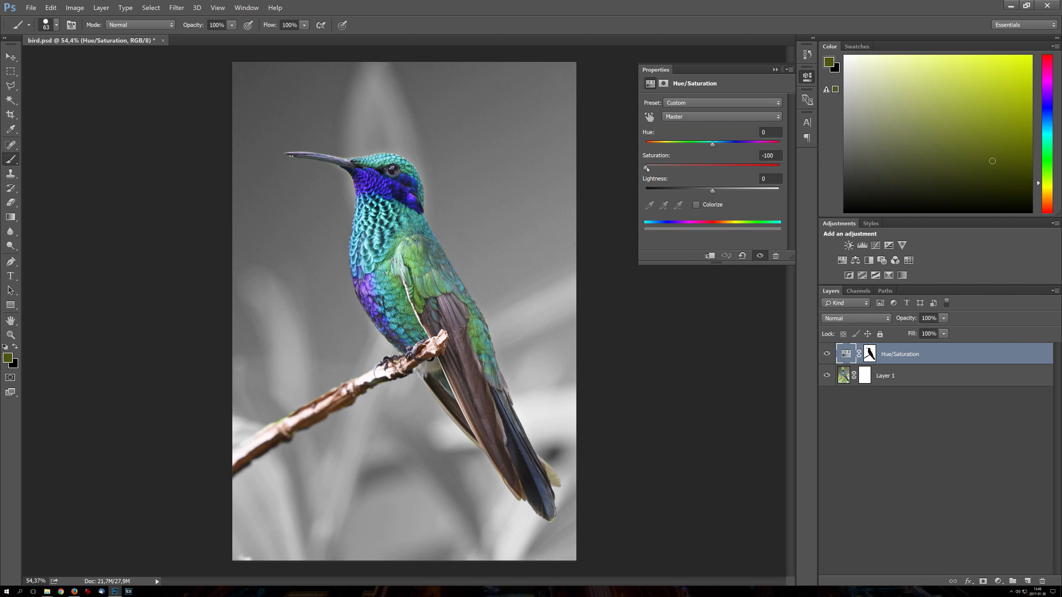
Step: Set the Hue/Saturation layer's saturation to +100
drag(646, 168, 795, 166)
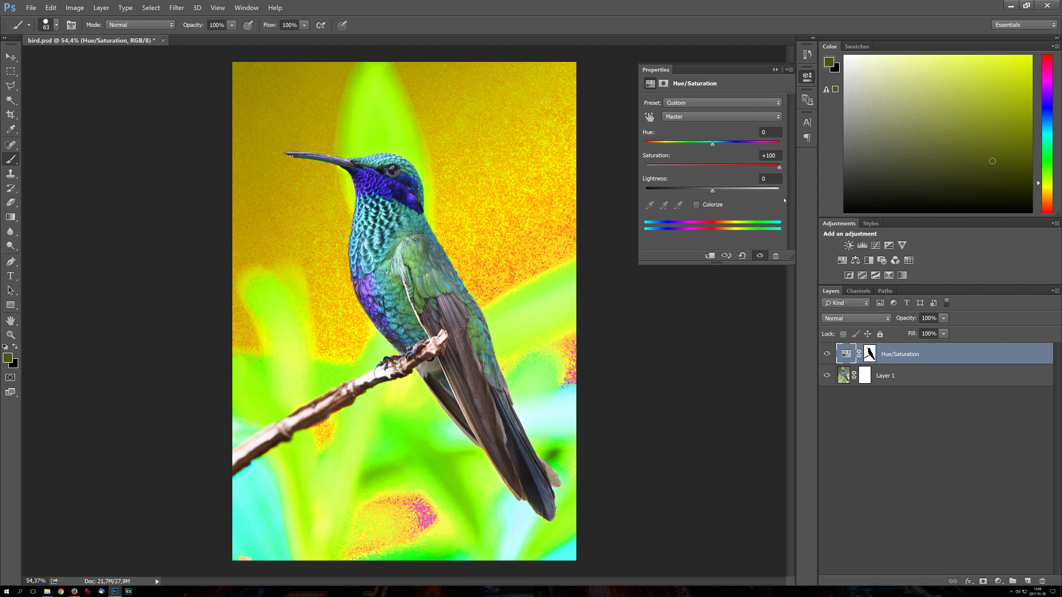